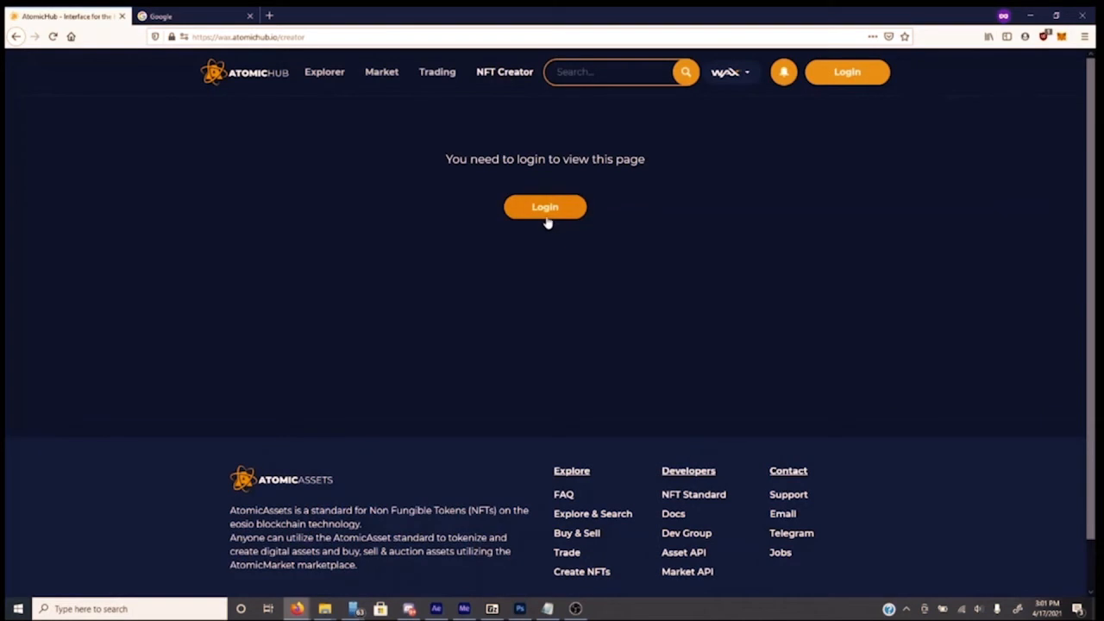
# Sign in with WAX Cloud Wallet, allowing the blocked pop-up and sharing the account name
pyautogui.click(550, 215)
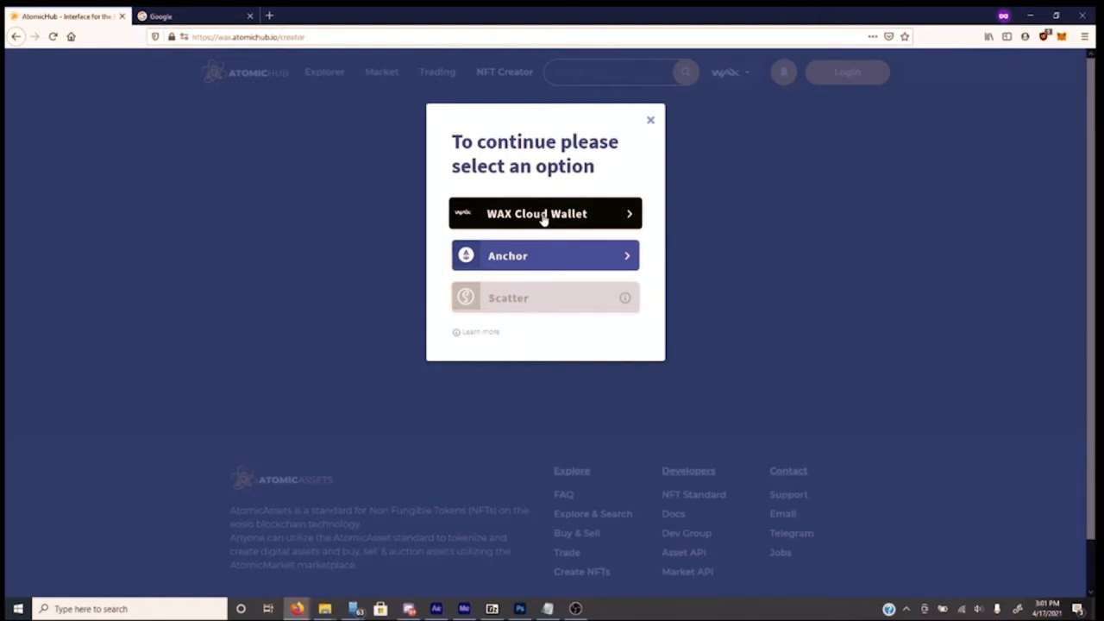
pyautogui.click(543, 215)
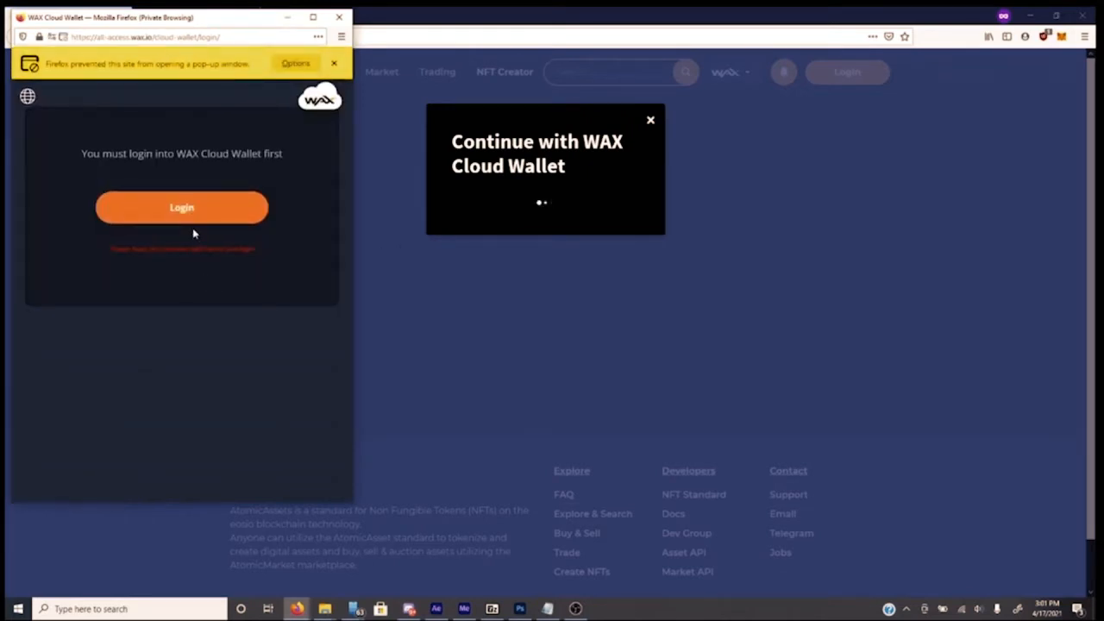
pyautogui.click(294, 63)
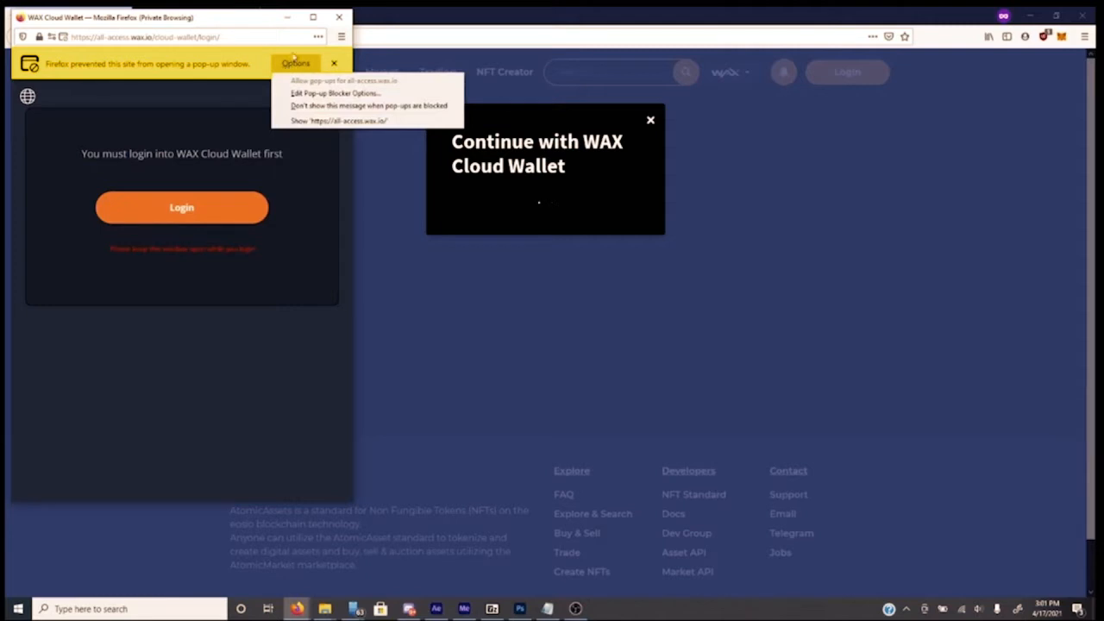
pyautogui.click(308, 121)
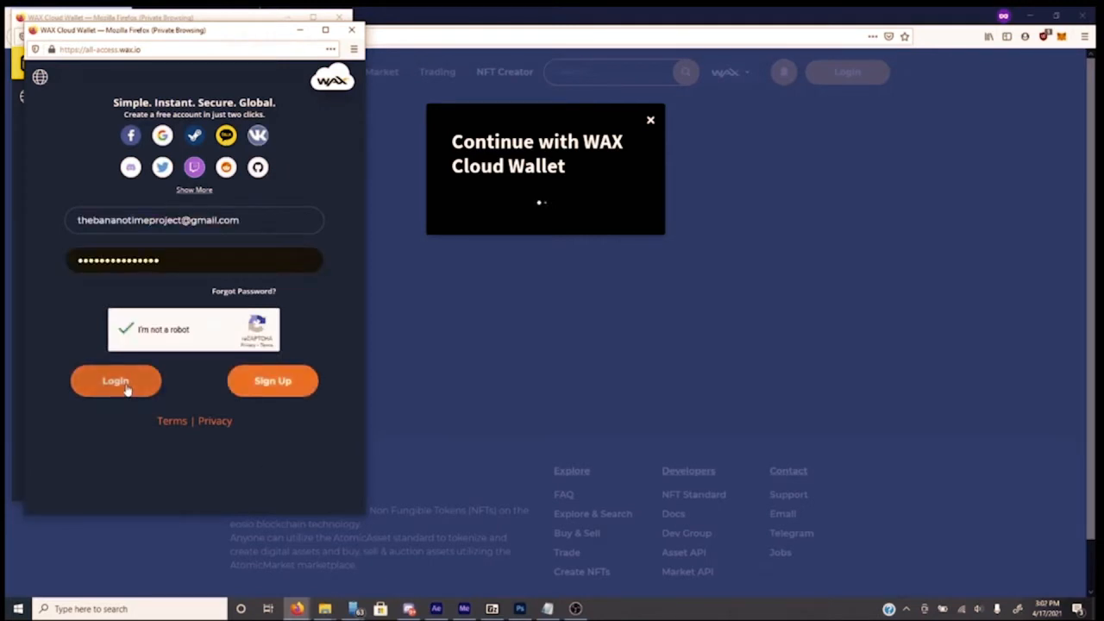
pyautogui.click(116, 381)
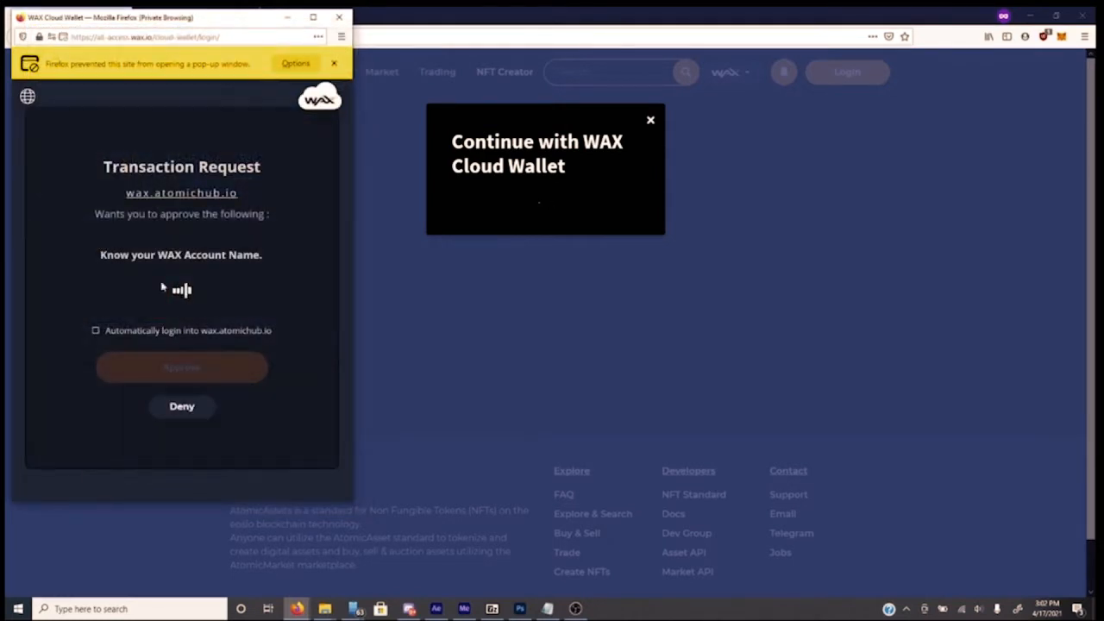
pyautogui.click(182, 370)
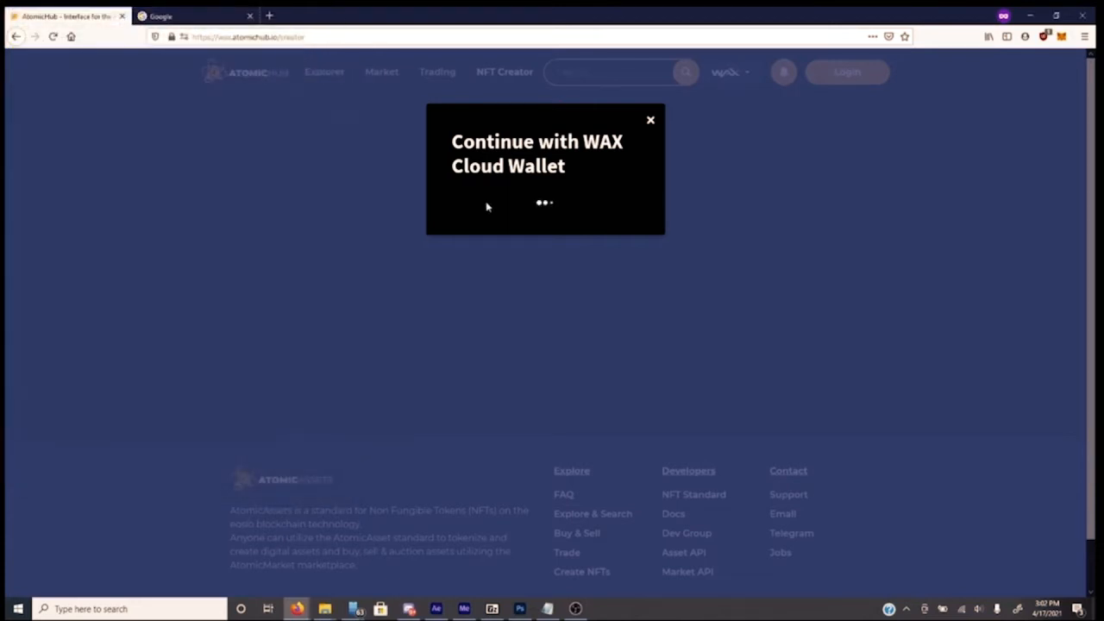
# Retry the stalled WAX Cloud Wallet login and approve the request
pyautogui.click(651, 120)
pyautogui.click(546, 216)
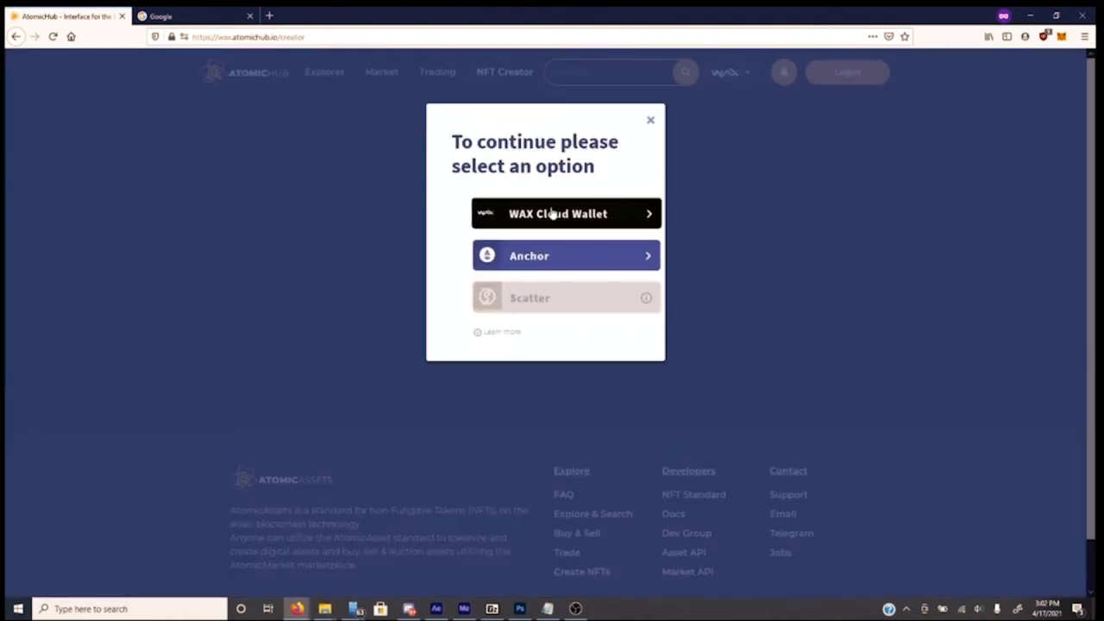
pyautogui.click(549, 220)
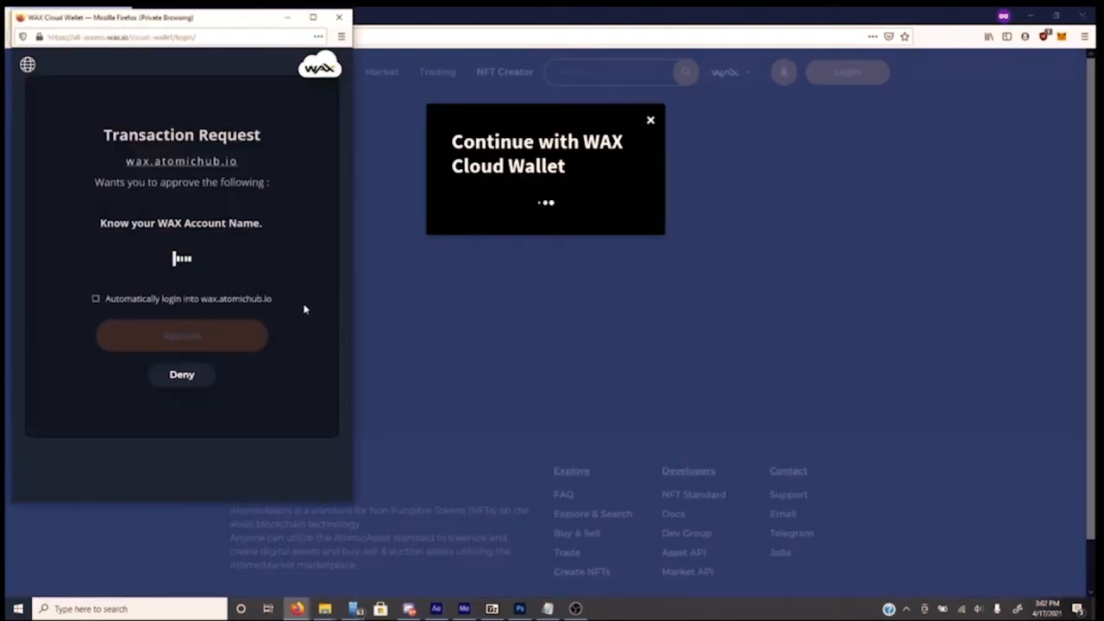
pyautogui.click(173, 336)
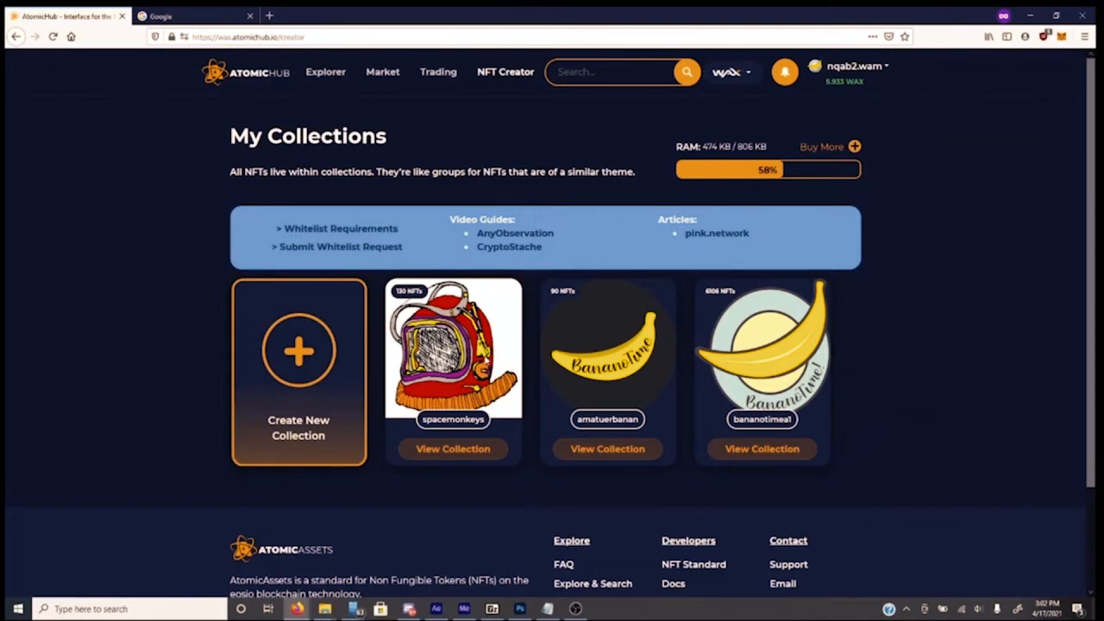
# Fill in a new collection: spacemonkeys, Space Monkeys, bananotime.com, description 'A game of NFTs'
pyautogui.click(302, 371)
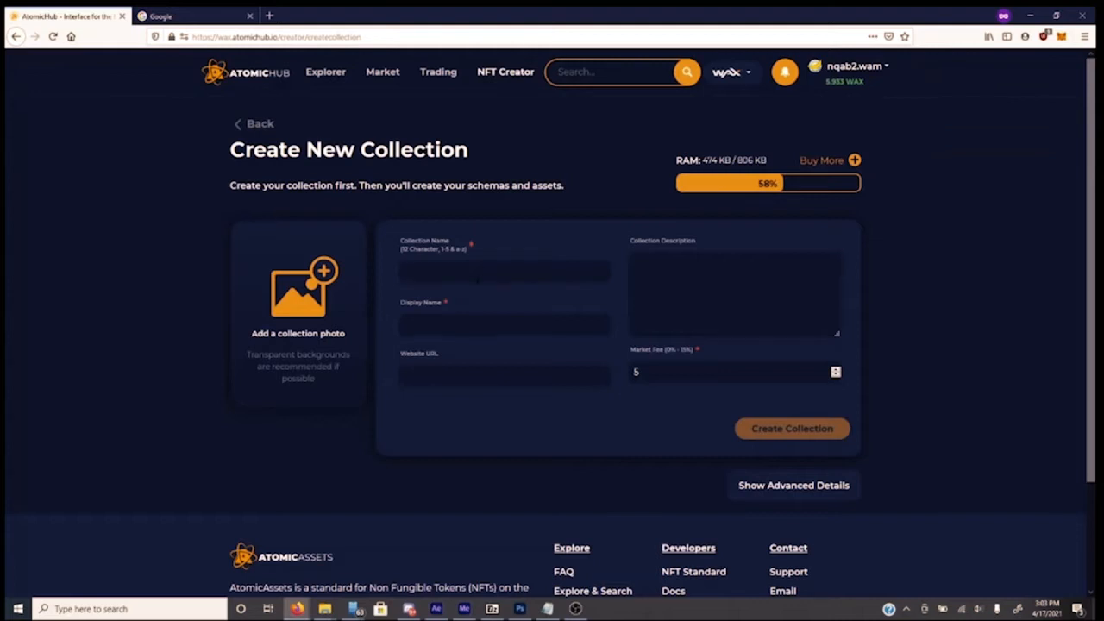
pyautogui.write('spacemonkey')
pyautogui.write('Spac3')
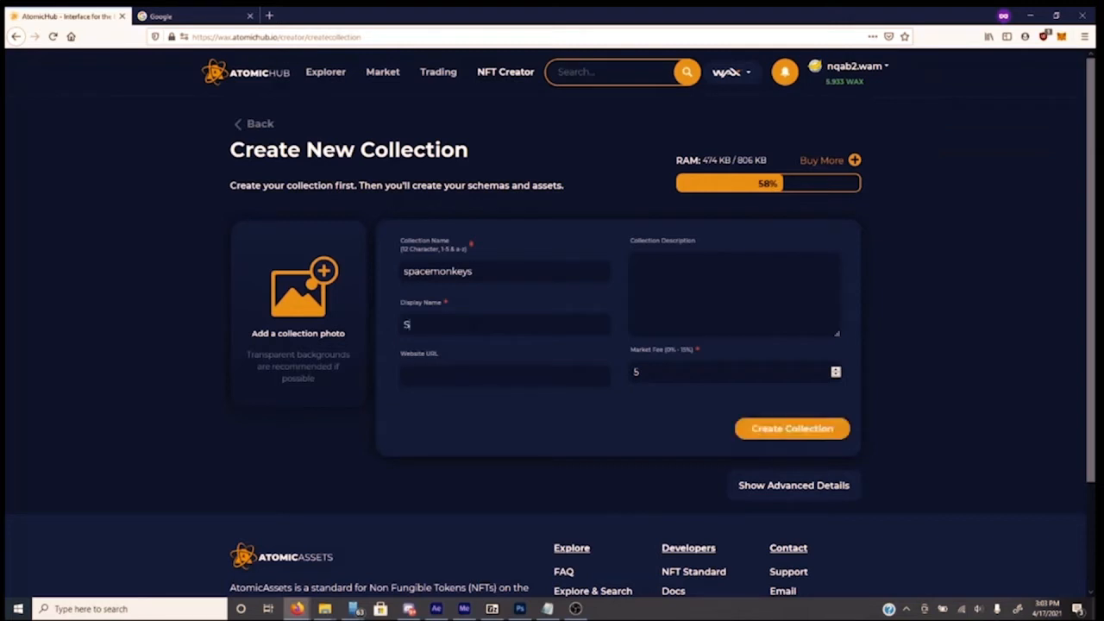
pyautogui.press('BackSpace')
pyautogui.press('BackSpace')
pyautogui.write('e Monkeyban')
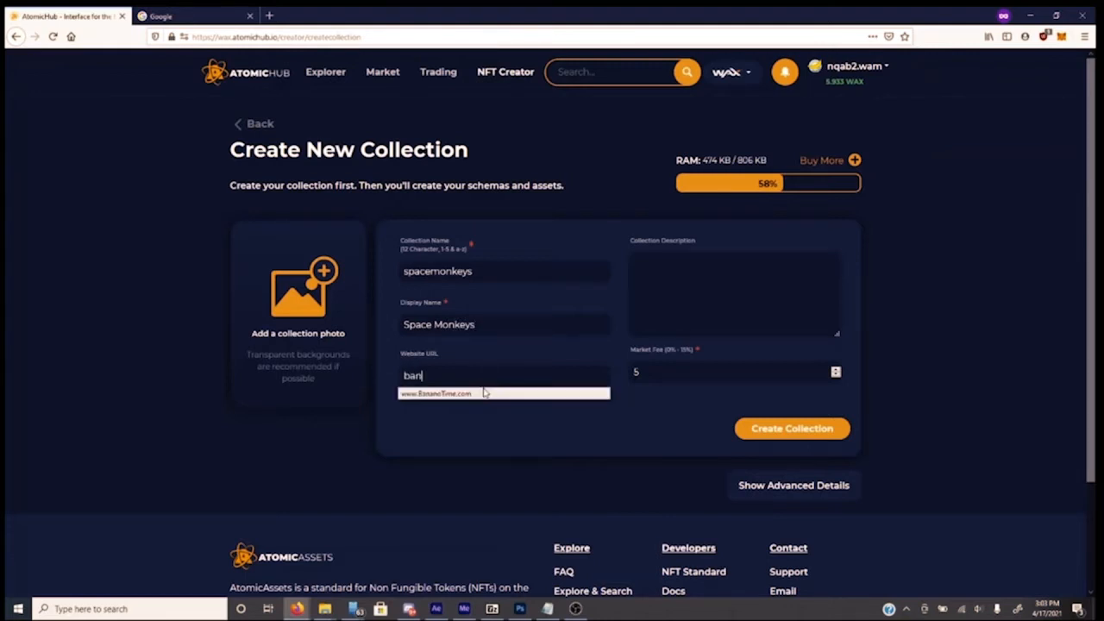
pyautogui.write('anotime.com')
pyautogui.press('Tab')
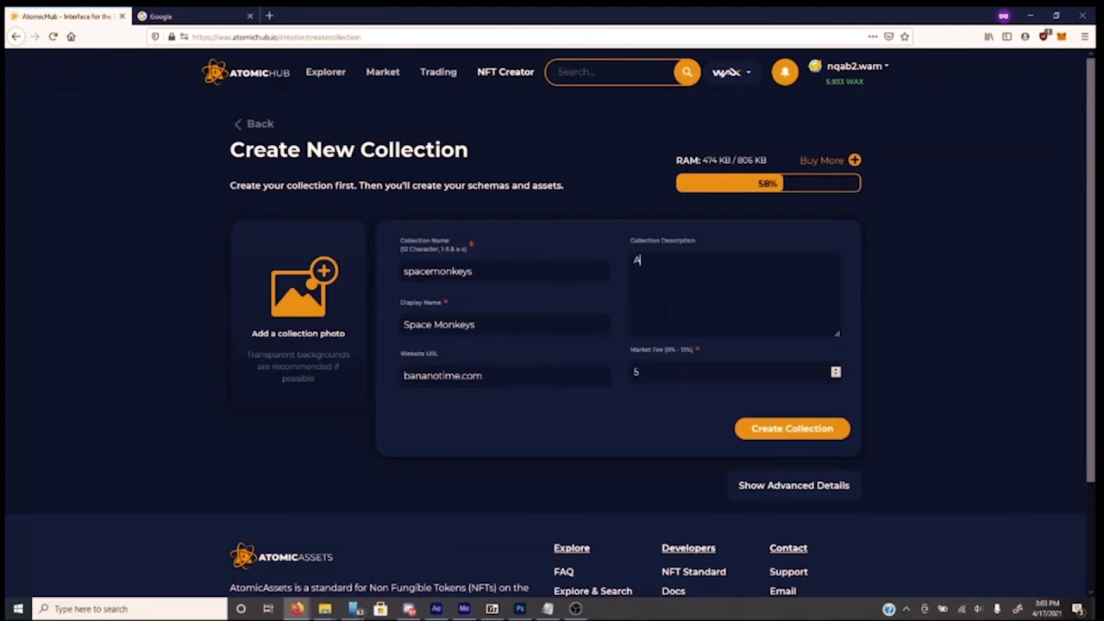
pyautogui.write('A game of NFTs')
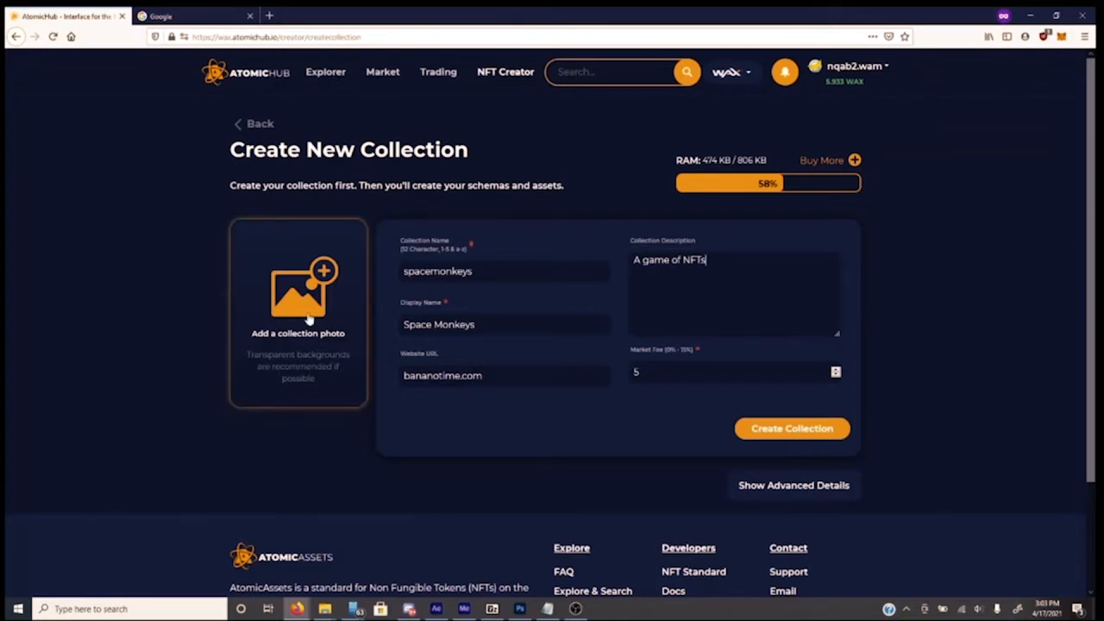
# Upload photoshop.jpg as the collection photo and show the advanced account settings
pyautogui.click(306, 319)
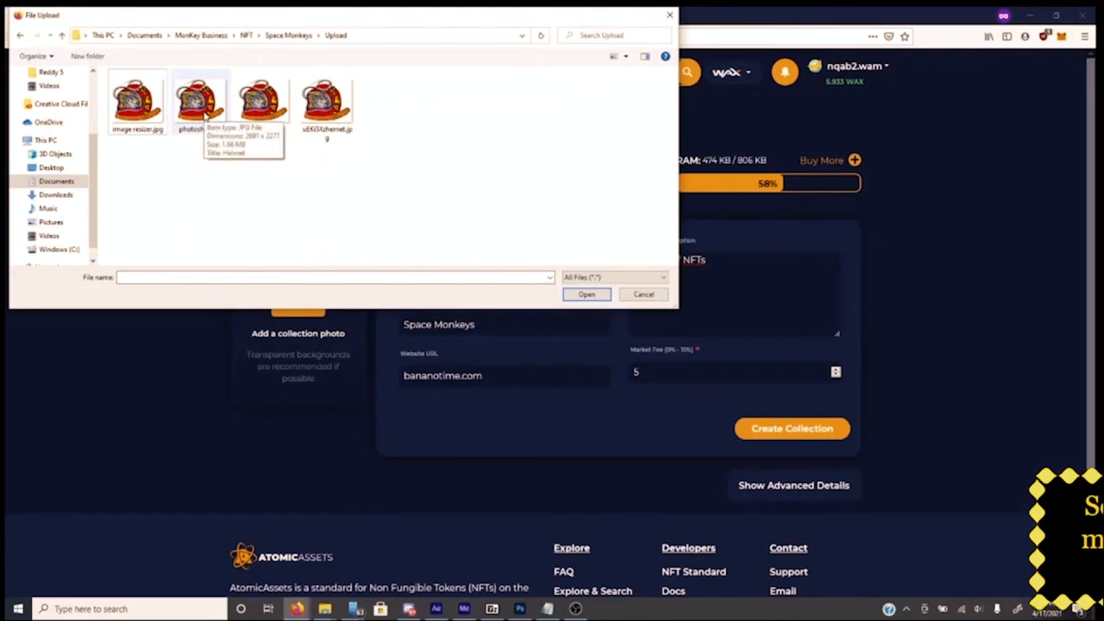
pyautogui.doubleClick(199, 101)
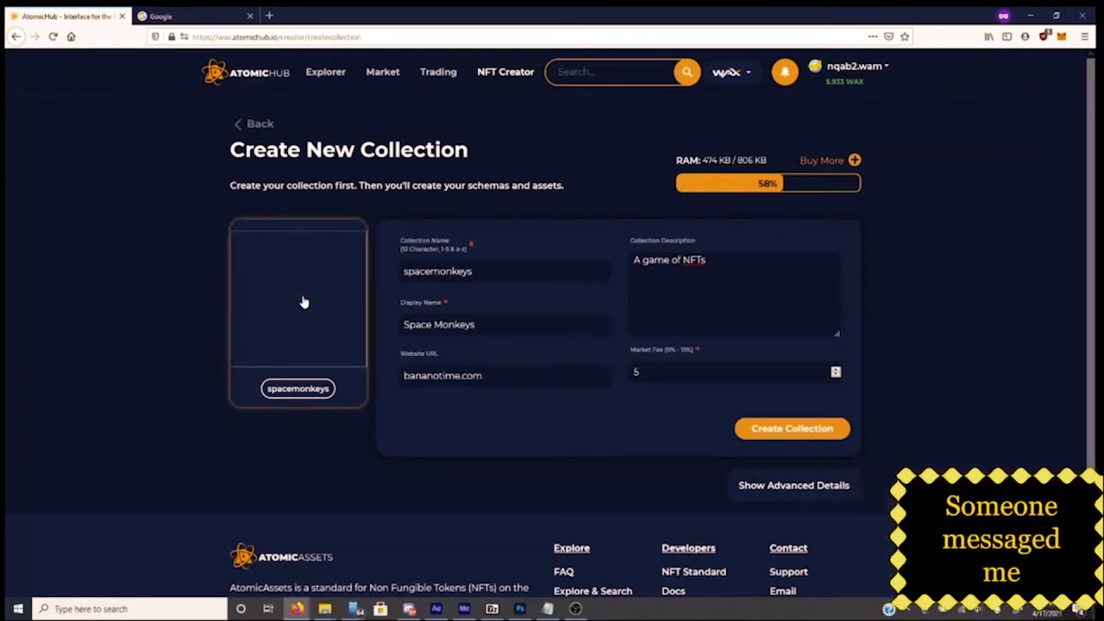
pyautogui.click(302, 317)
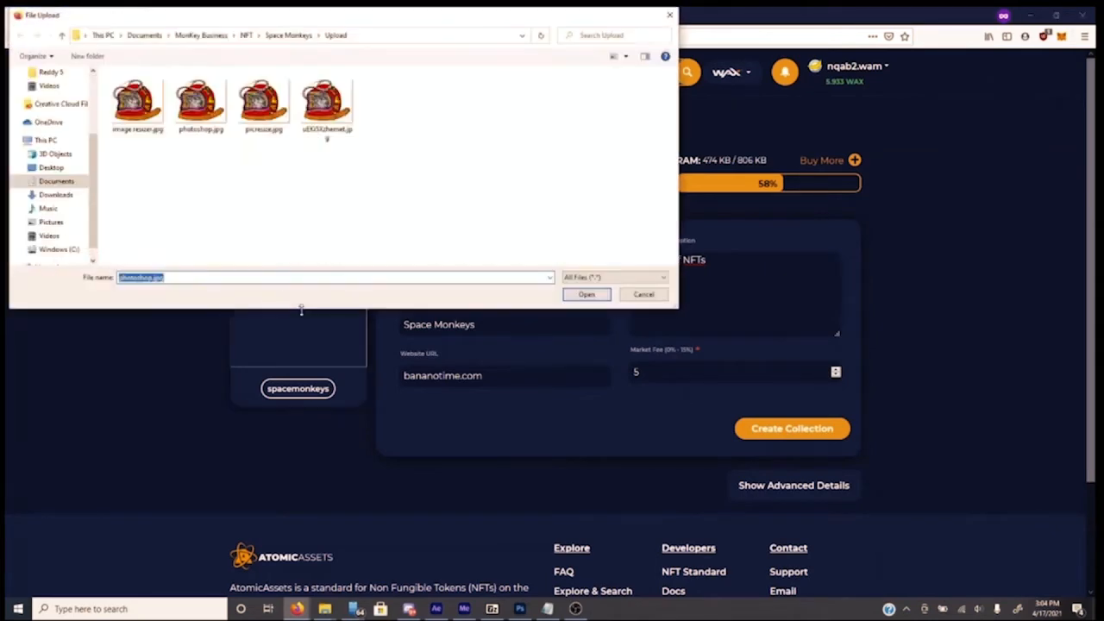
pyautogui.doubleClick(201, 106)
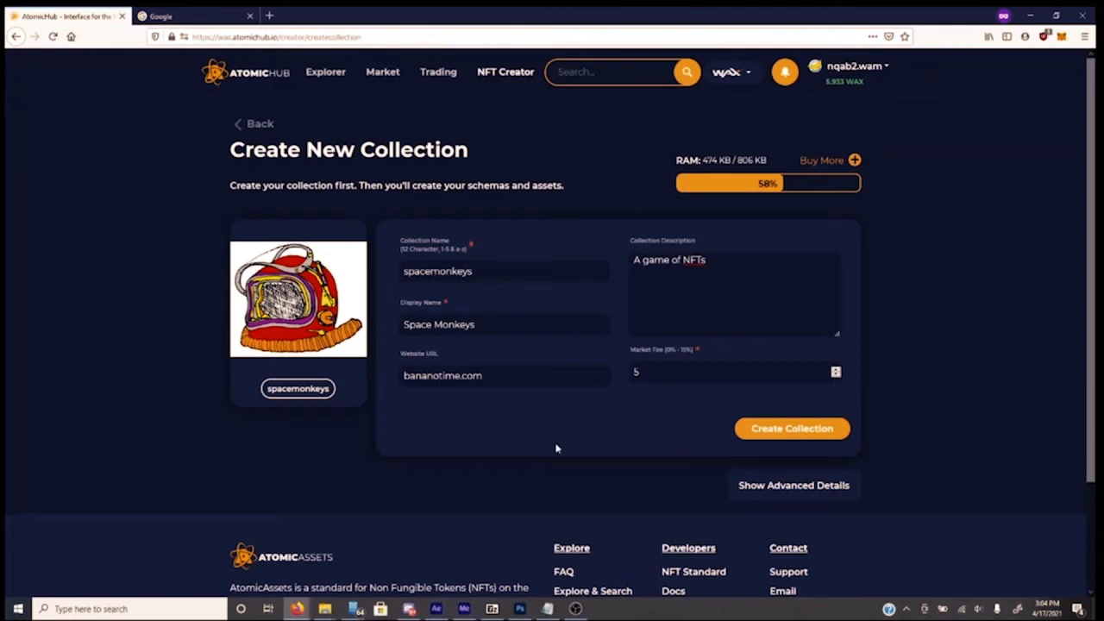
pyautogui.click(757, 487)
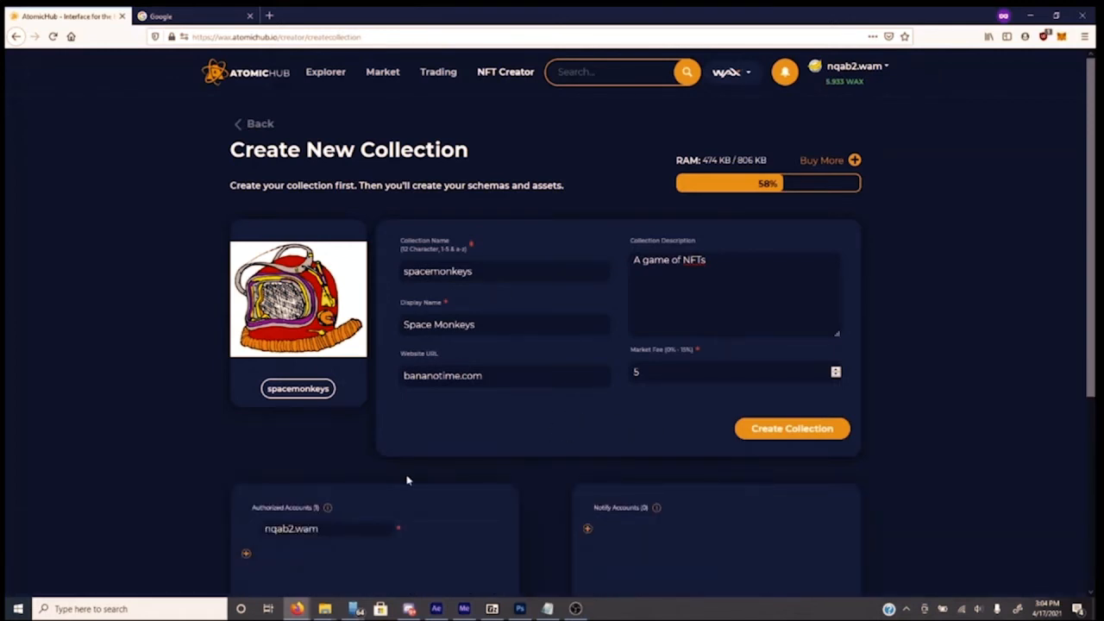
# Look over the collection form, then leave it for the My Collections page
pyautogui.scroll(-2, 408, 481)
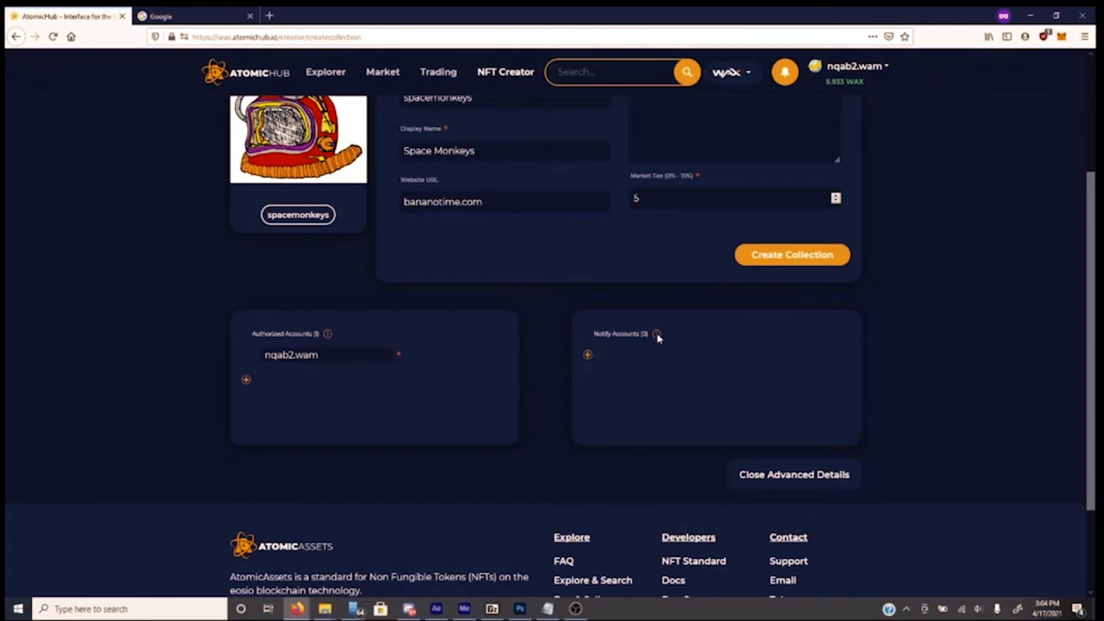
pyautogui.scroll(3, 621, 406)
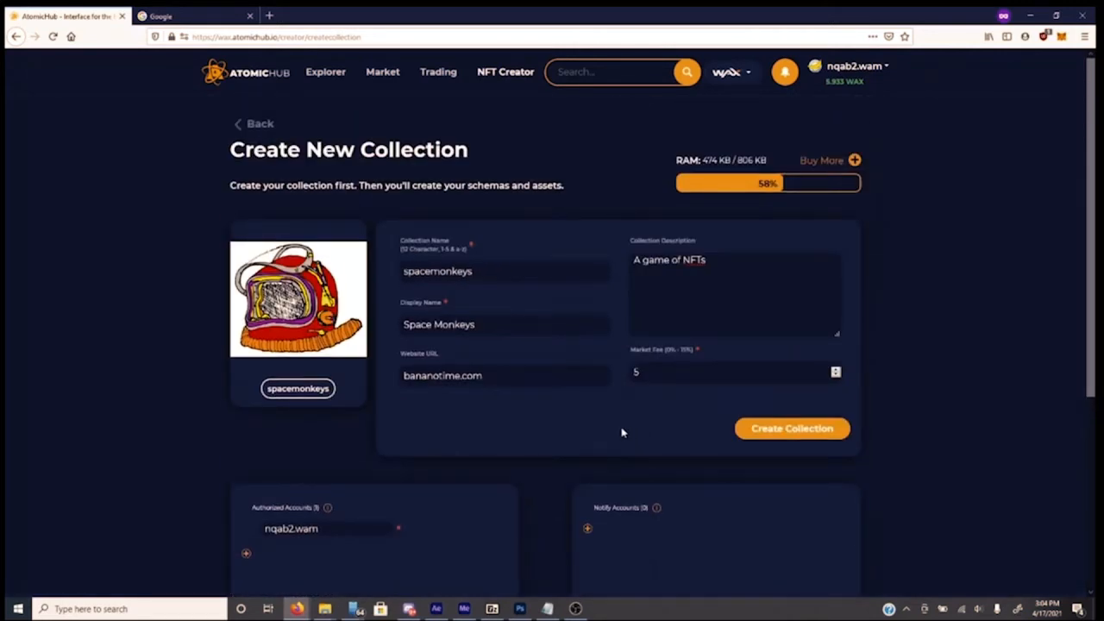
pyautogui.click(258, 125)
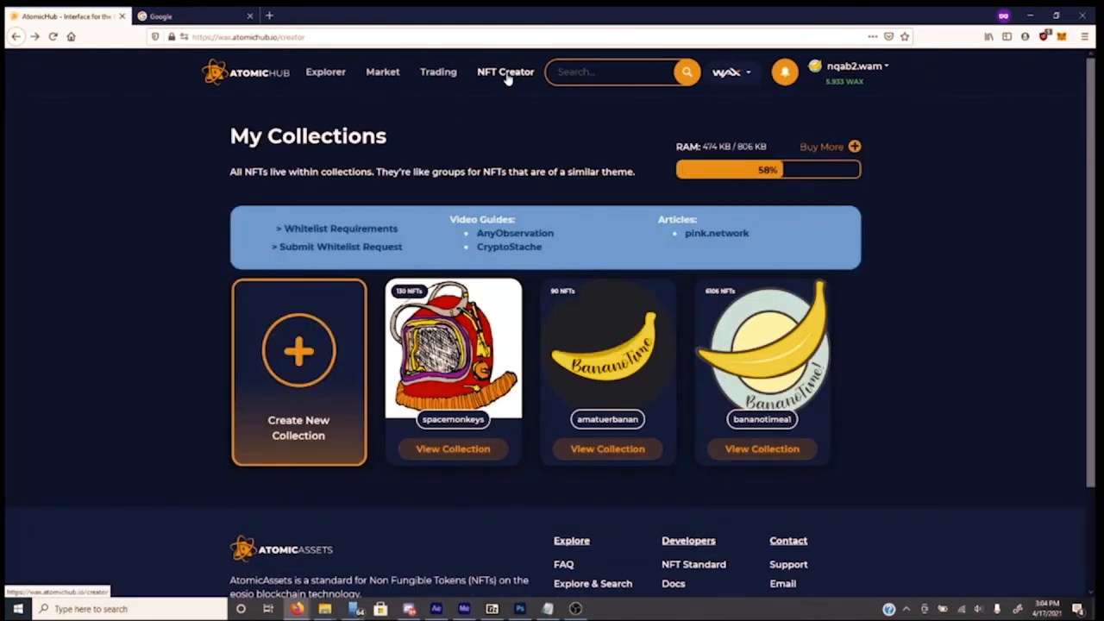
# Open the spacemonkeys collection and scroll down to its Schemas section
pyautogui.click(462, 450)
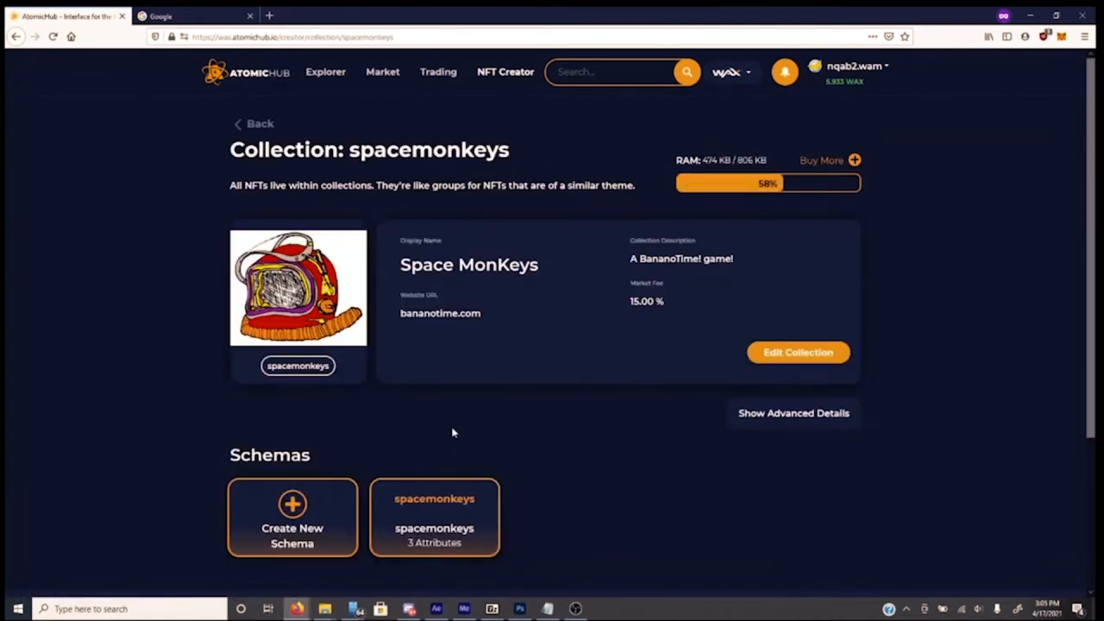
pyautogui.scroll(-3, 452, 431)
pyautogui.scroll(3, 440, 427)
pyautogui.scroll(-3, 483, 353)
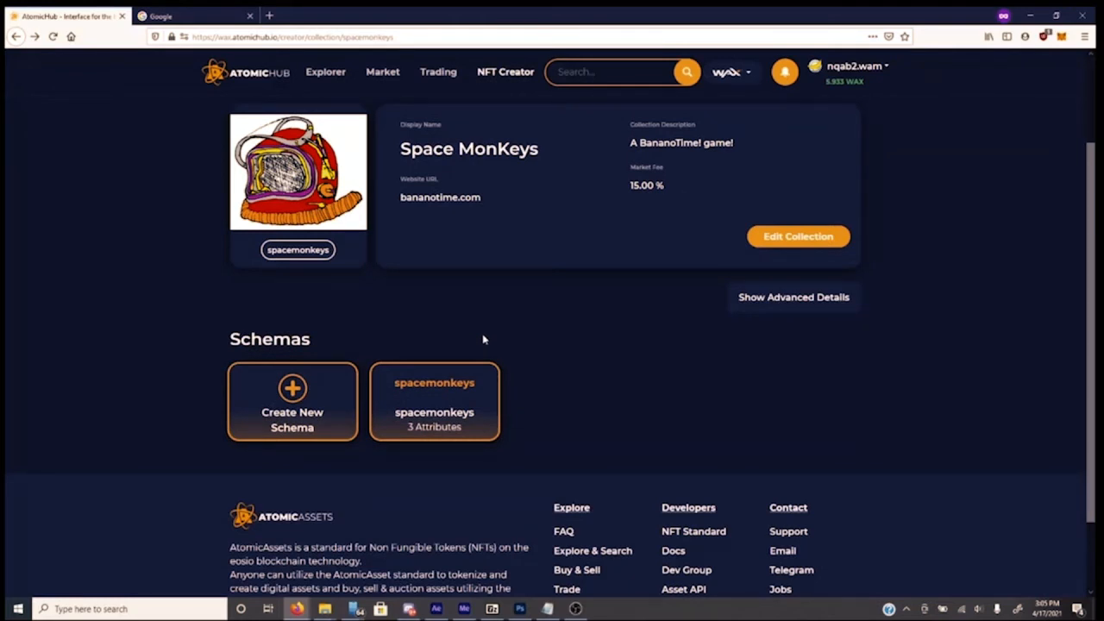
# Start a schema named spacemonkeys, adding then removing a 'Back image' Image attribute
pyautogui.click(320, 393)
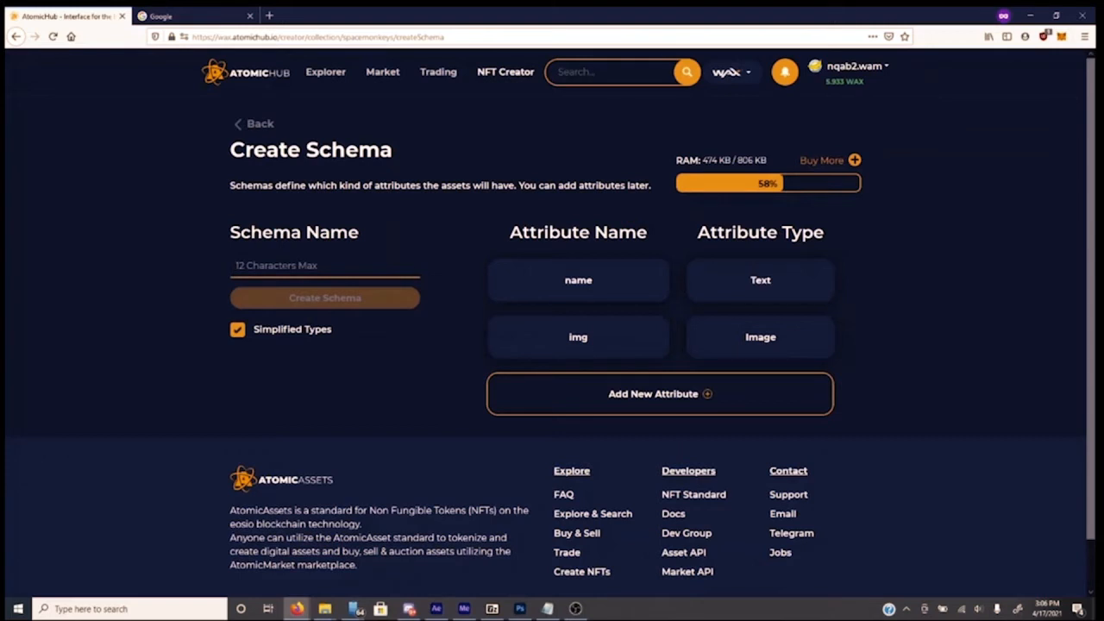
pyautogui.write('space')
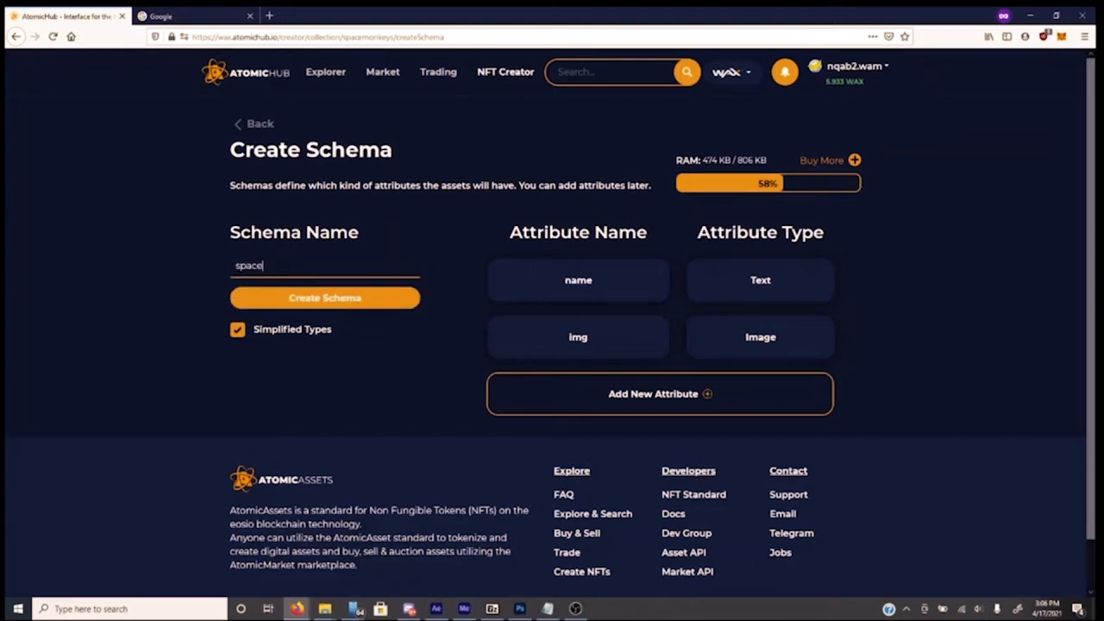
pyautogui.write('monkeys')
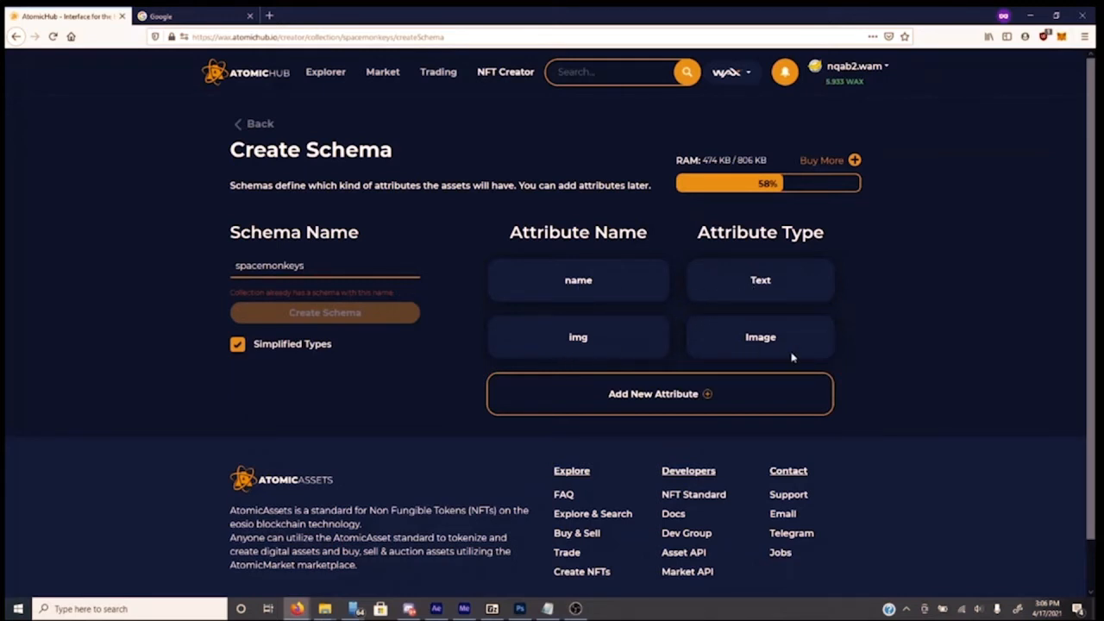
pyautogui.click(680, 405)
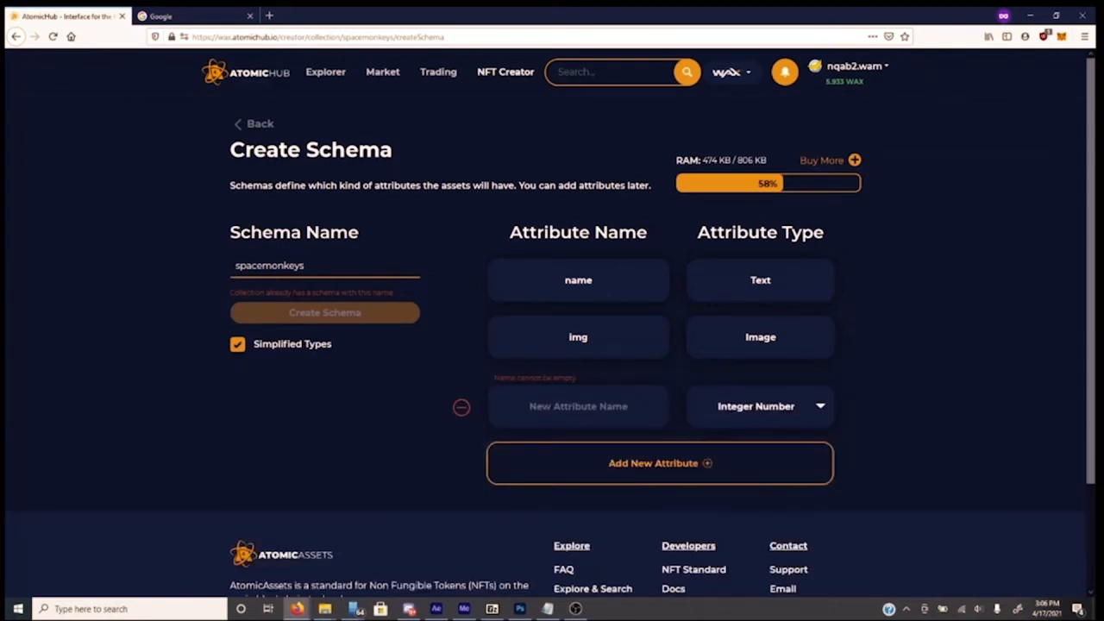
pyautogui.click(598, 417)
pyautogui.write('Back')
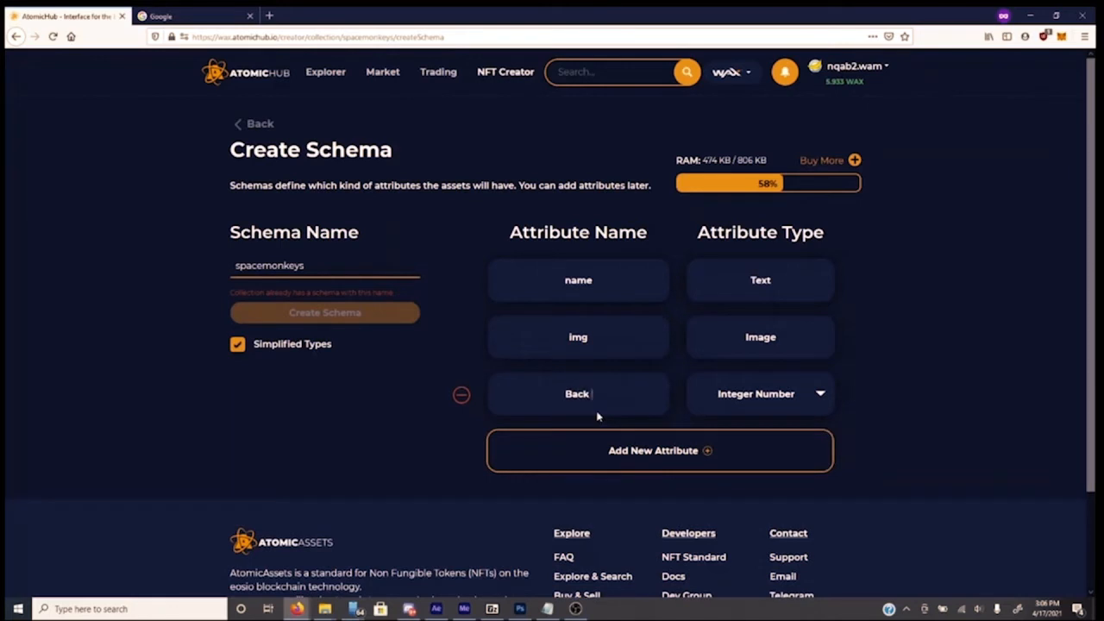
pyautogui.write(' image')
pyautogui.click(816, 404)
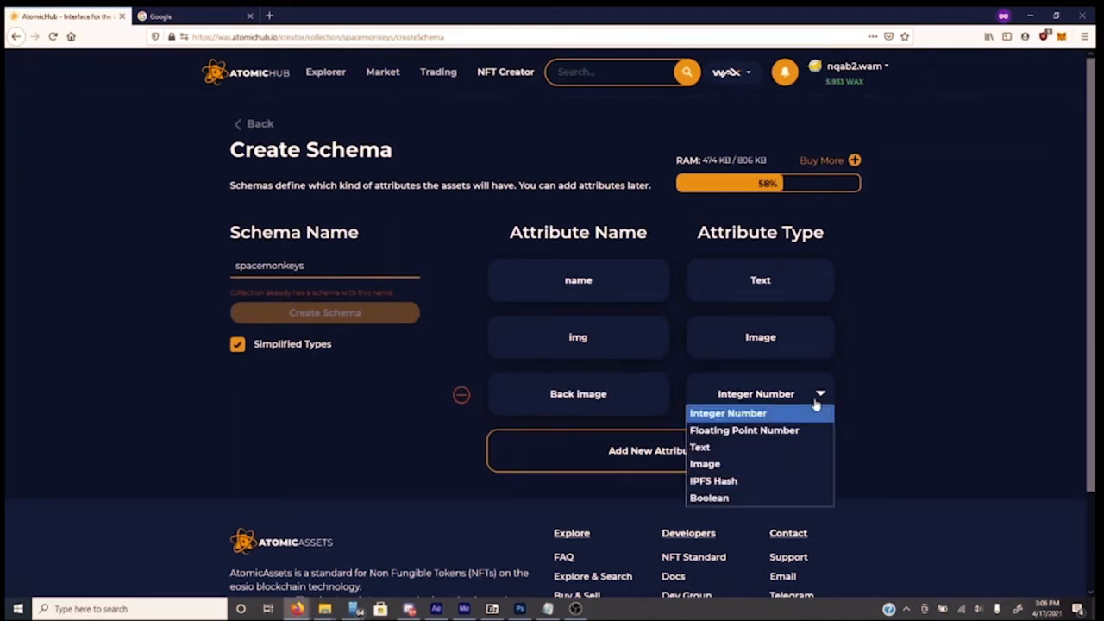
pyautogui.click(785, 467)
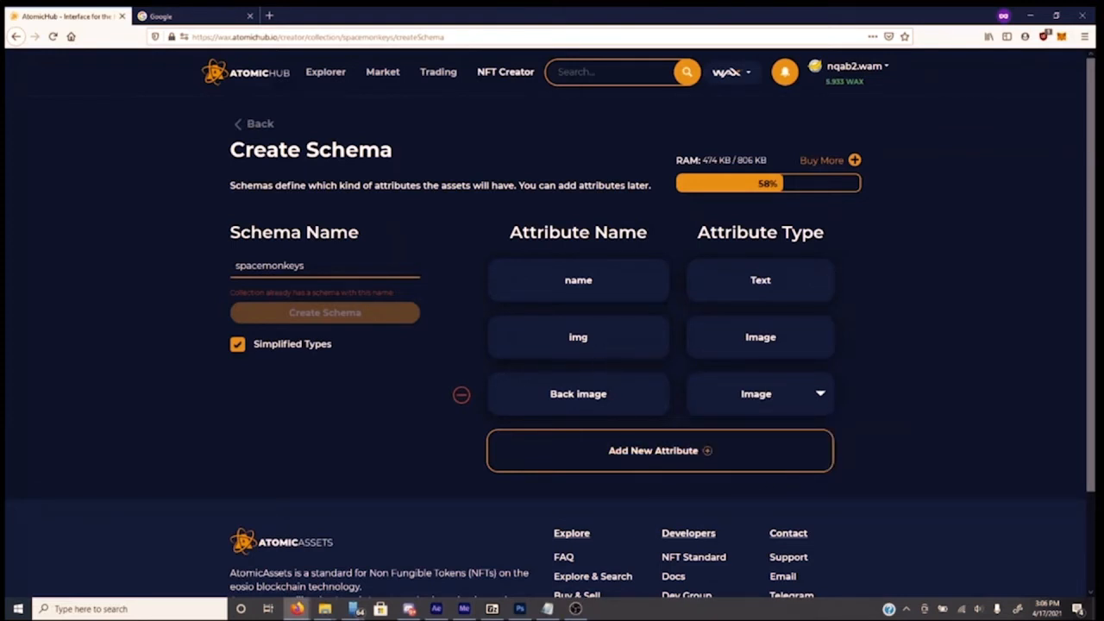
pyautogui.click(461, 398)
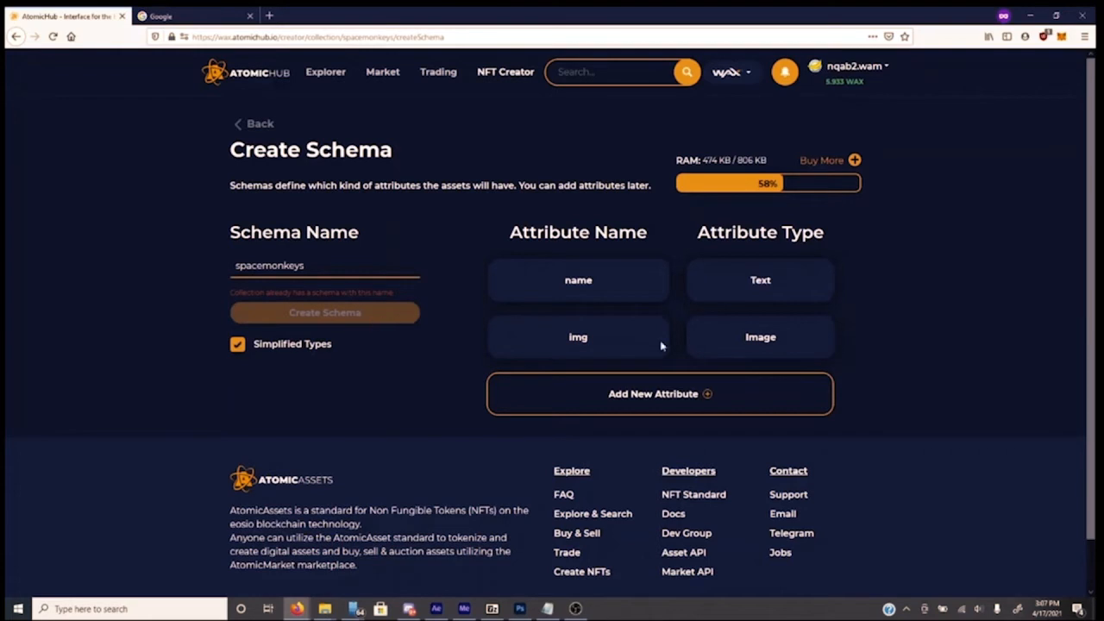
# Add and remove a Condition Text attribute, then go back to the spacemonkeys collection page
pyautogui.click(680, 395)
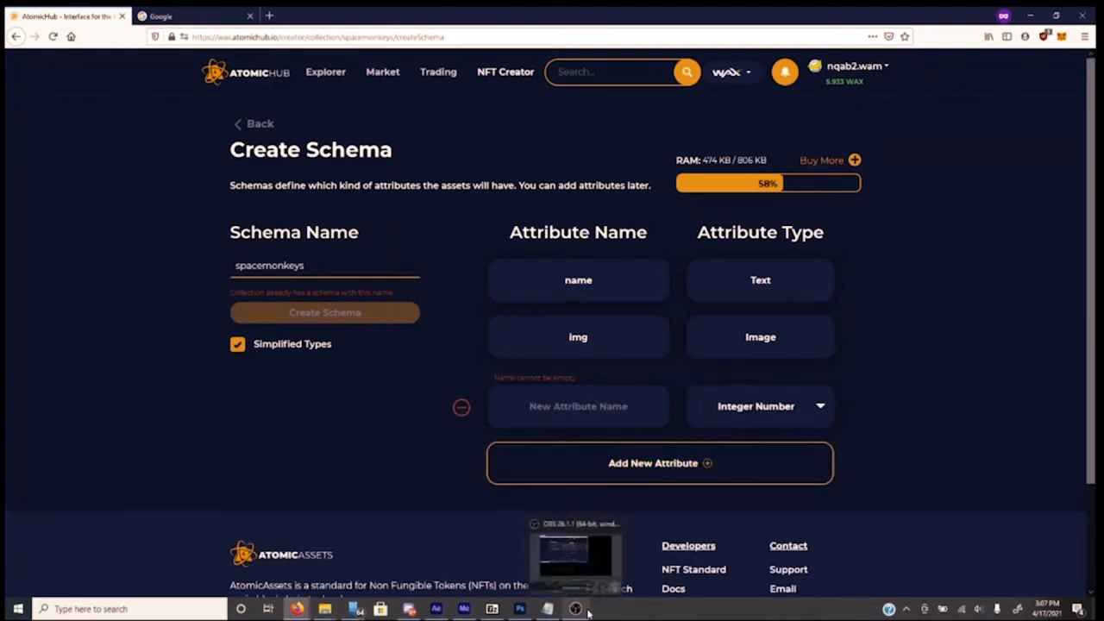
pyautogui.write('Condition')
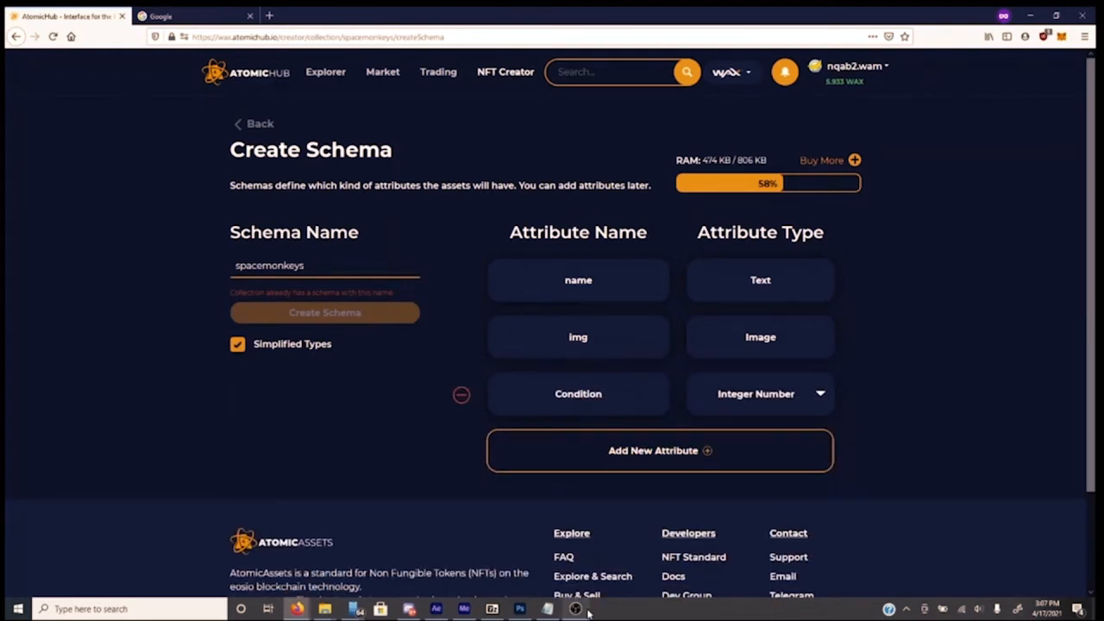
pyautogui.click(777, 393)
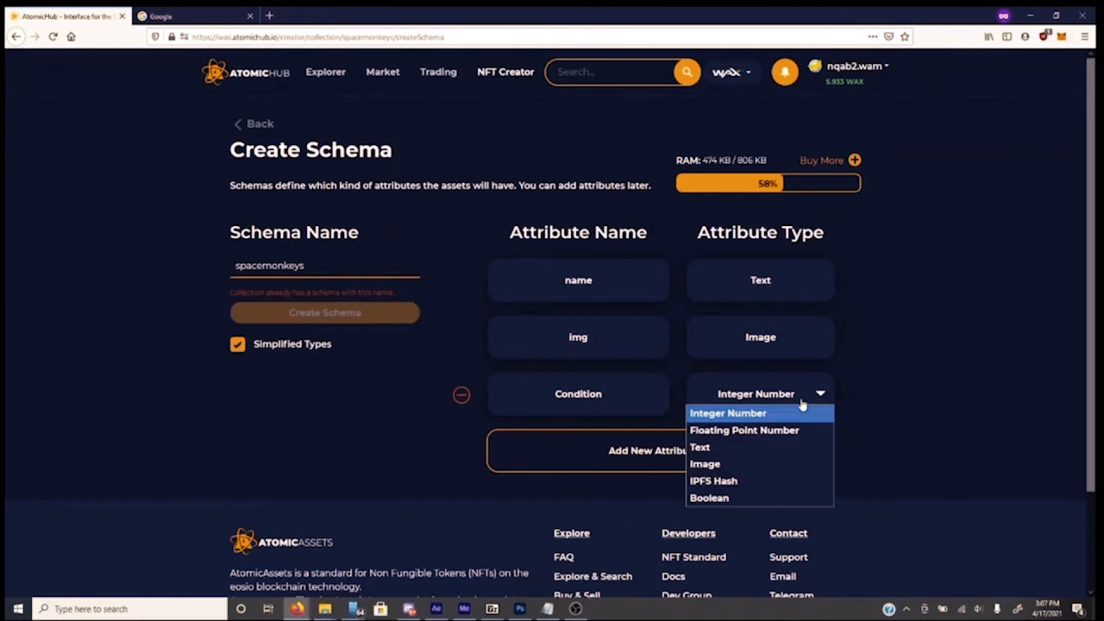
pyautogui.click(771, 451)
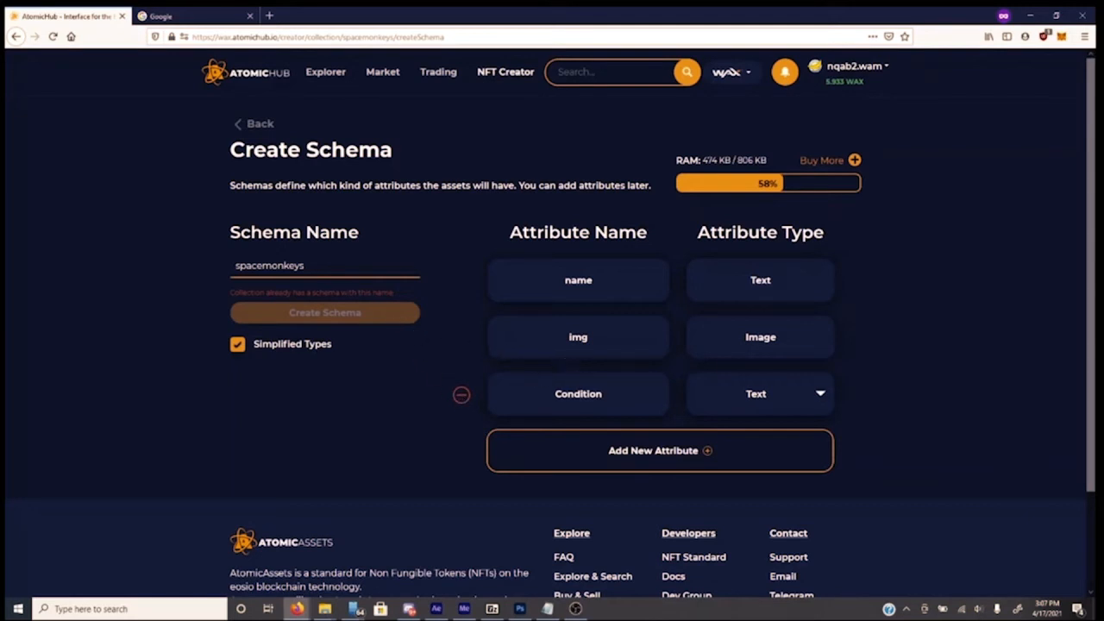
pyautogui.click(461, 395)
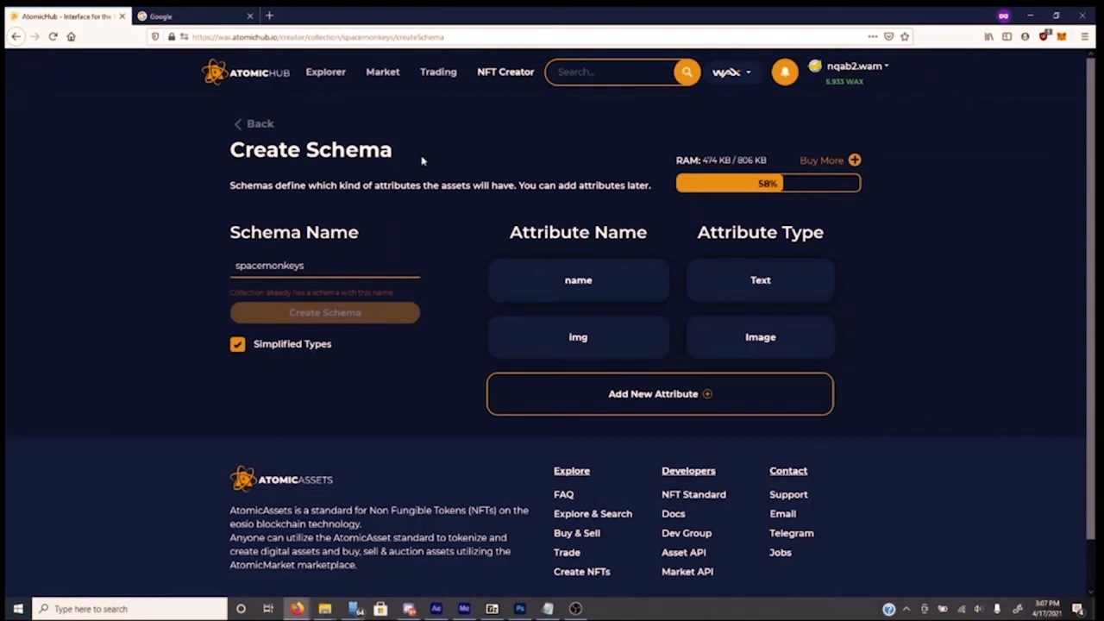
pyautogui.click(259, 127)
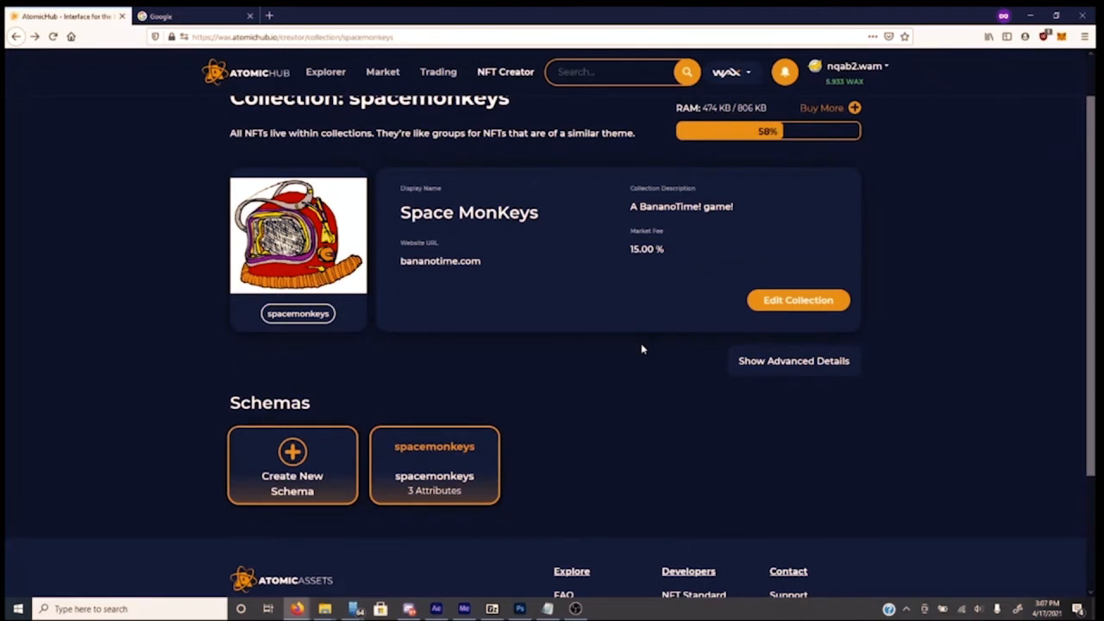
# Go to NFT Creator and open the spacemonkeys collection
pyautogui.click(509, 76)
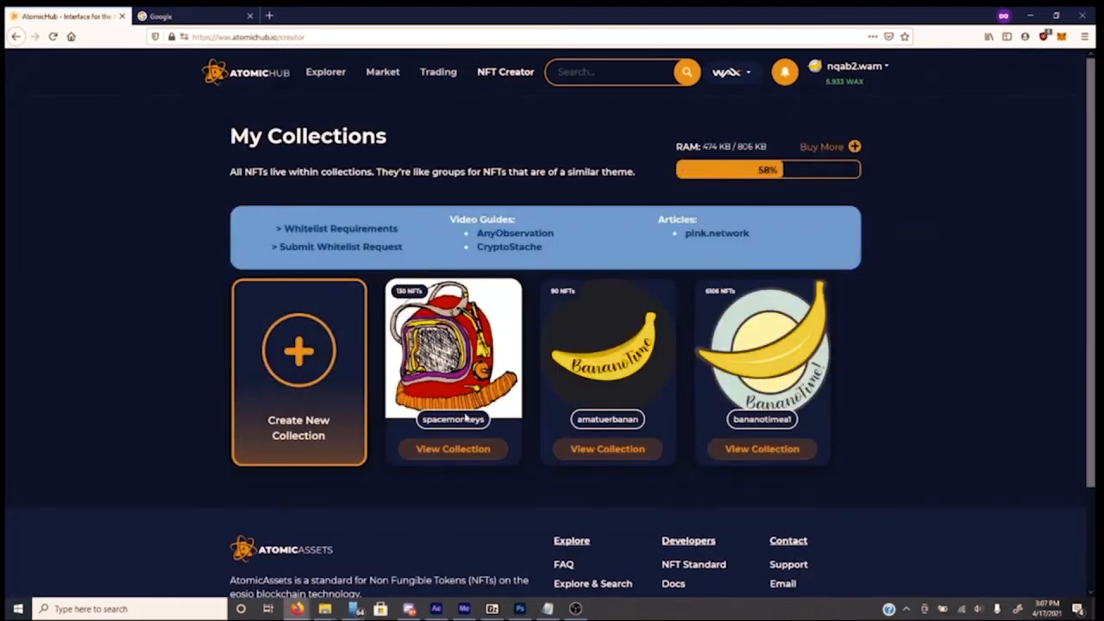
pyautogui.click(466, 450)
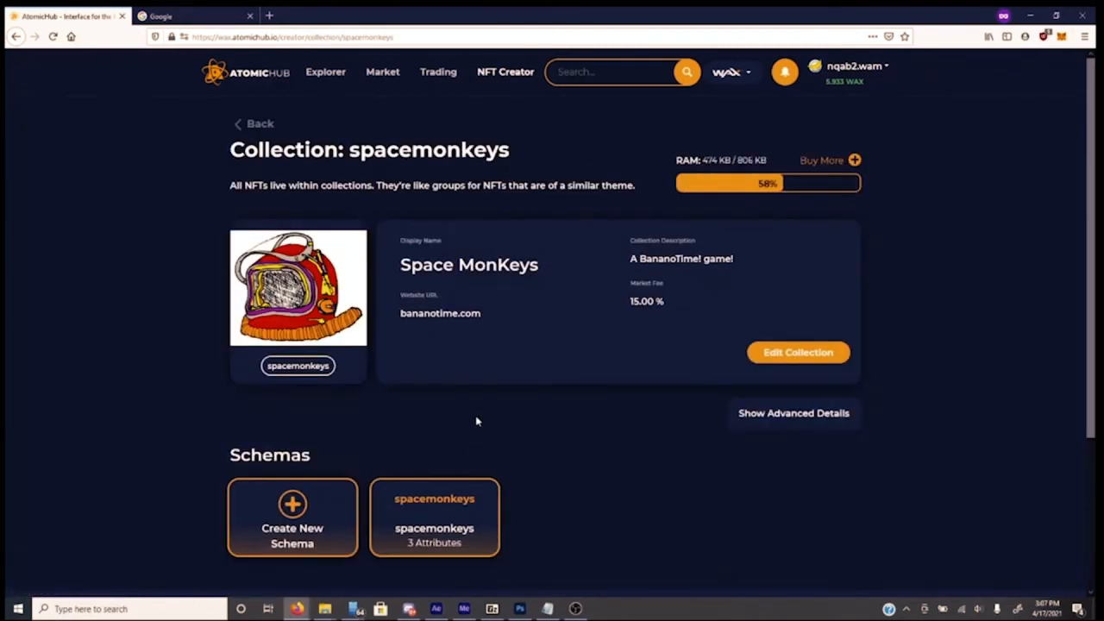
pyautogui.scroll(-1, 475, 409)
pyautogui.scroll(1, 486, 370)
pyautogui.scroll(-1, 485, 371)
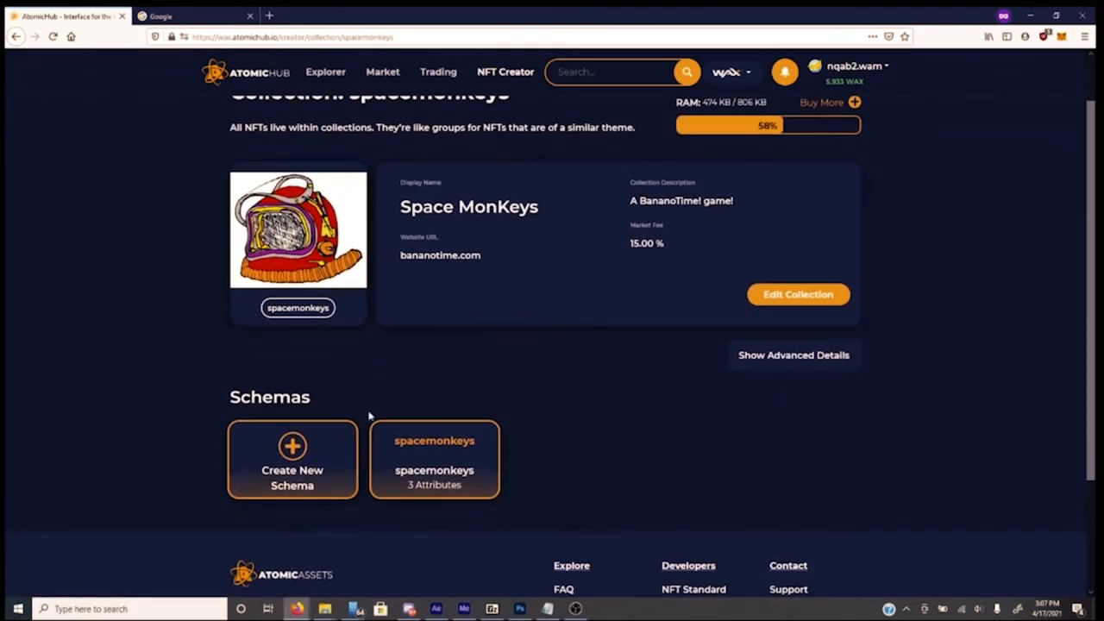
# Open the spacemonkeys schema and scroll down to its Drill assets and templates
pyautogui.click(443, 459)
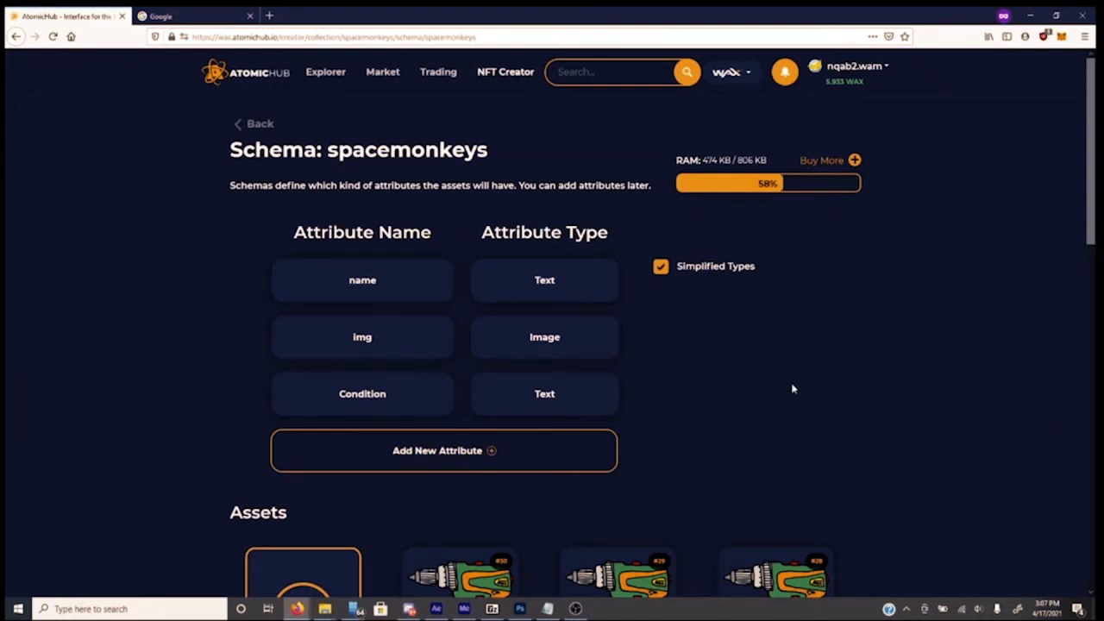
pyautogui.scroll(-3, 792, 389)
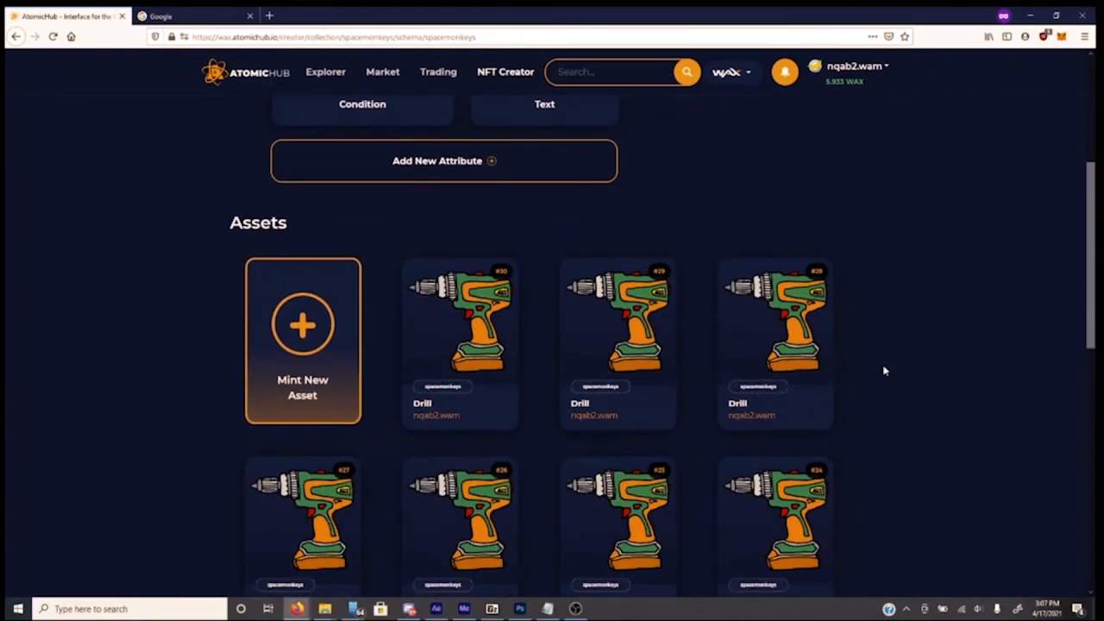
pyautogui.scroll(-1, 884, 371)
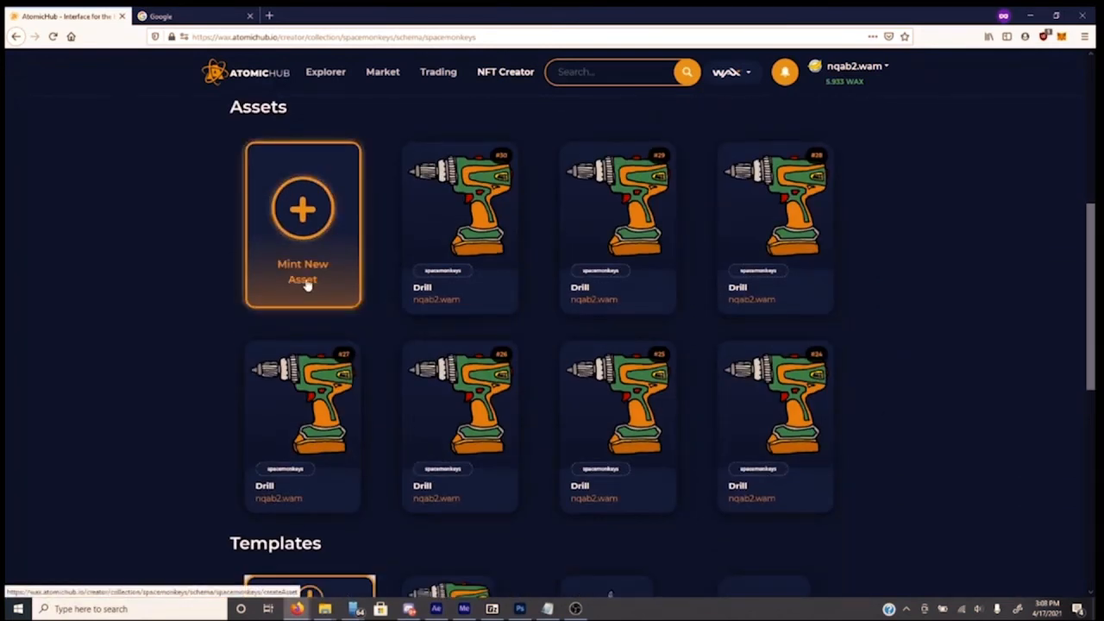
pyautogui.scroll(-2, 200, 285)
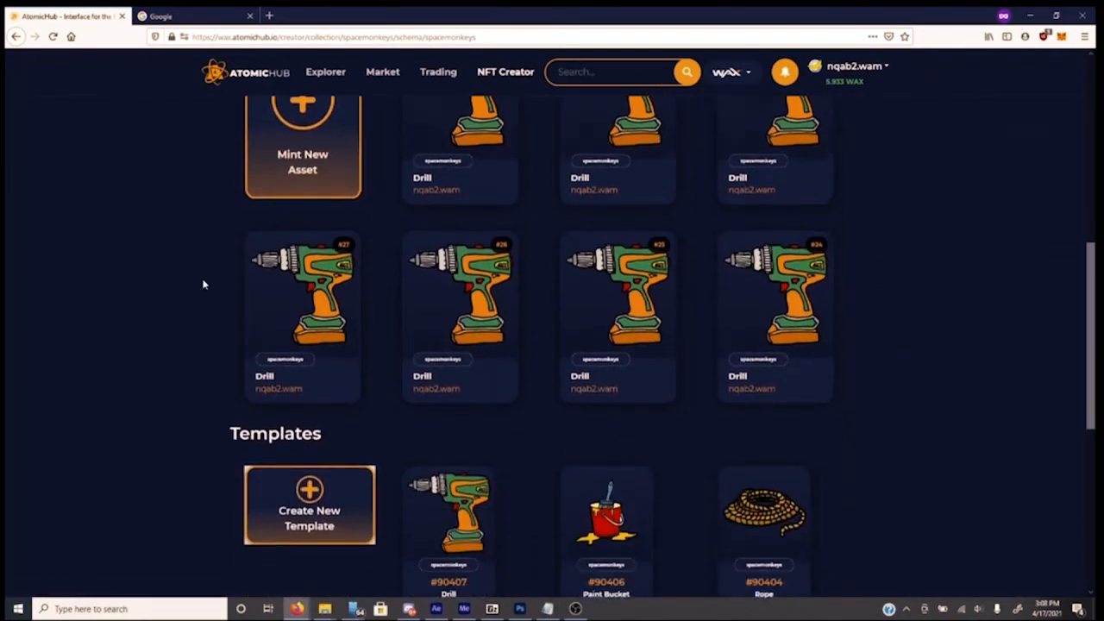
pyautogui.scroll(-1, 183, 320)
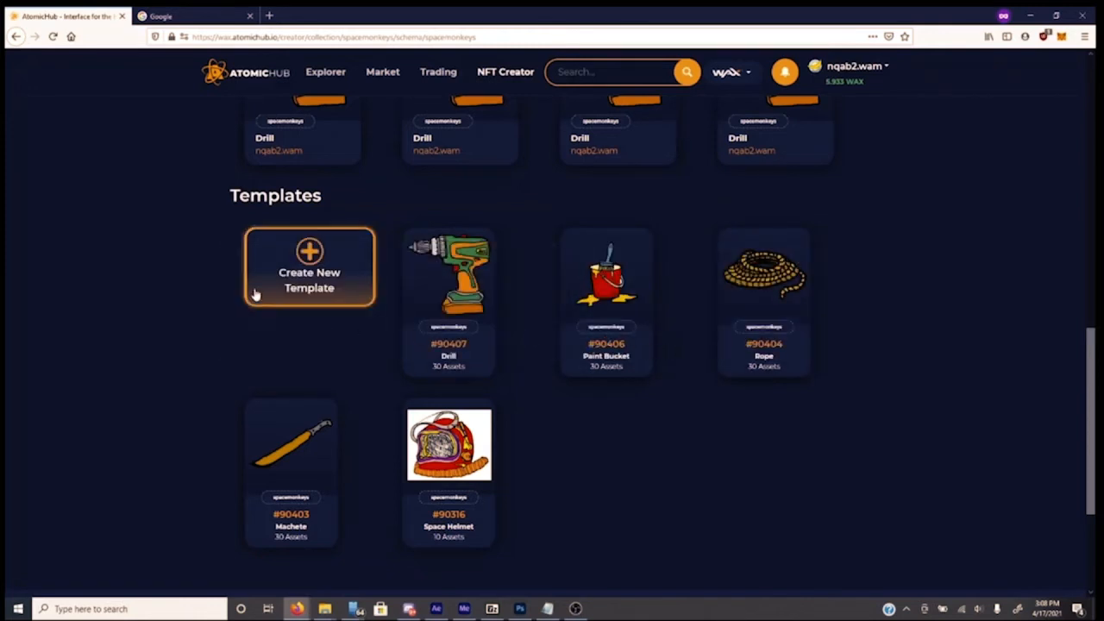
# Create a template named Drill with the picresize.jpg helmet image and Condition Common
pyautogui.click(319, 292)
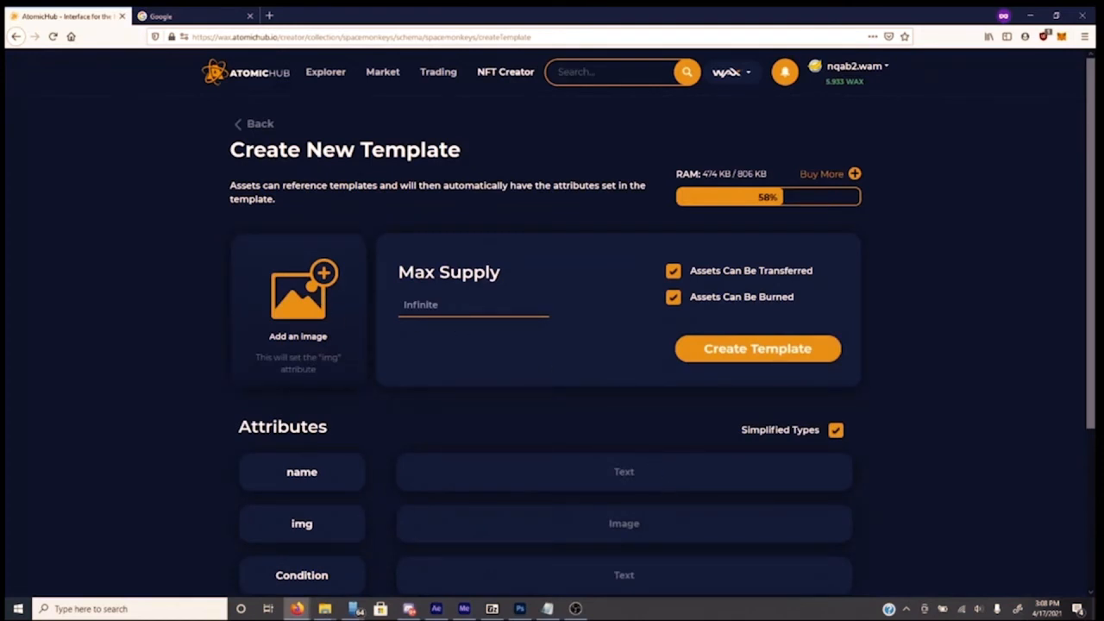
pyautogui.click(625, 472)
pyautogui.write('Drill')
pyautogui.scroll(-3, 695, 502)
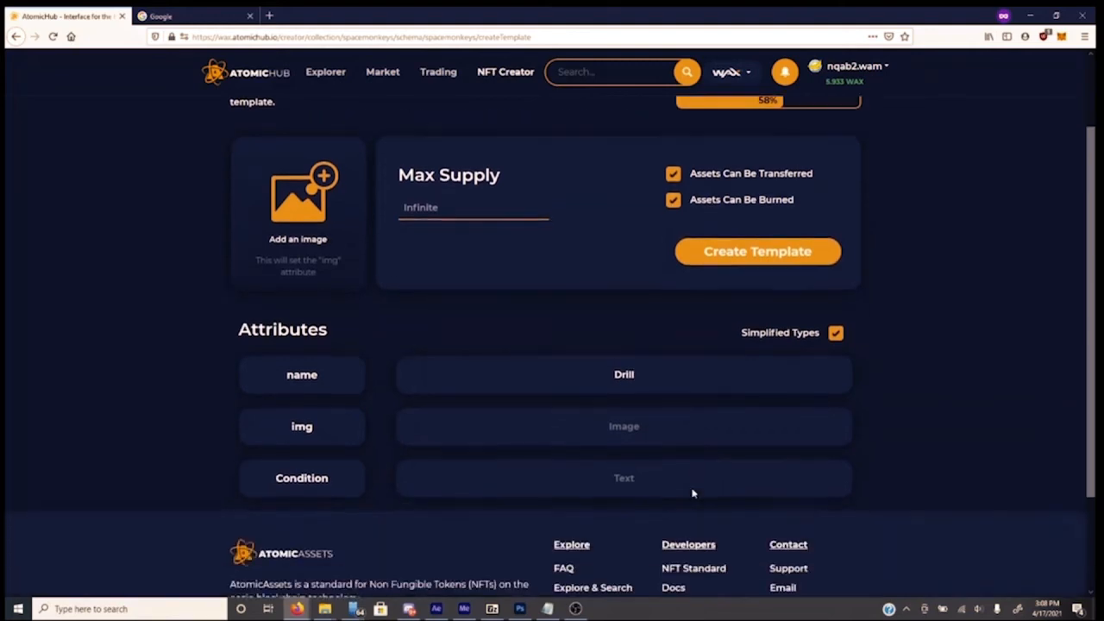
pyautogui.click(311, 221)
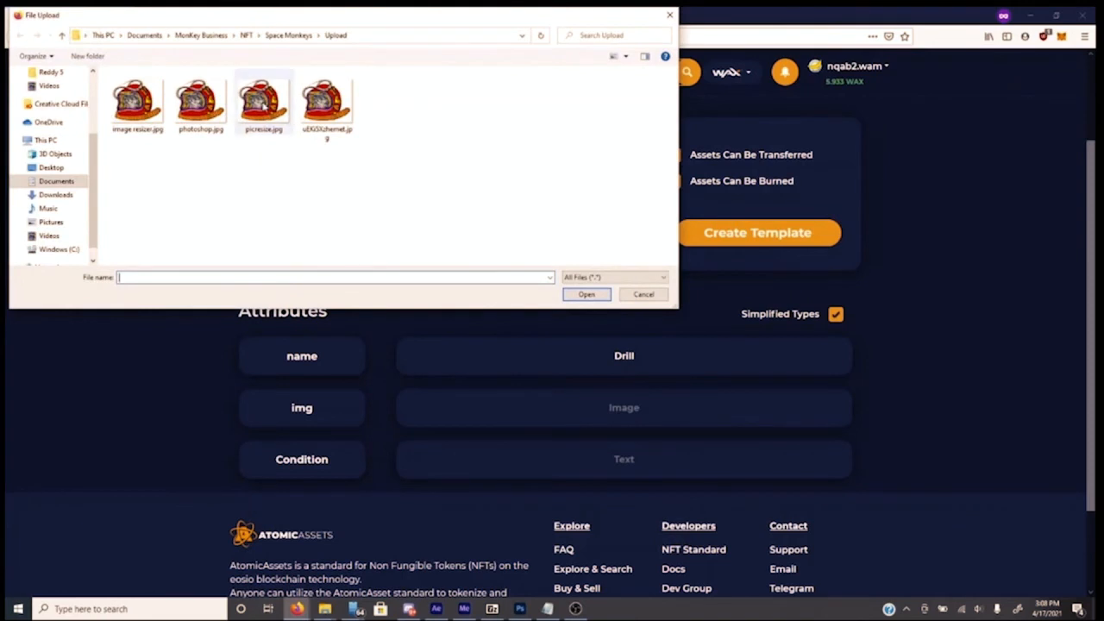
pyautogui.doubleClick(263, 103)
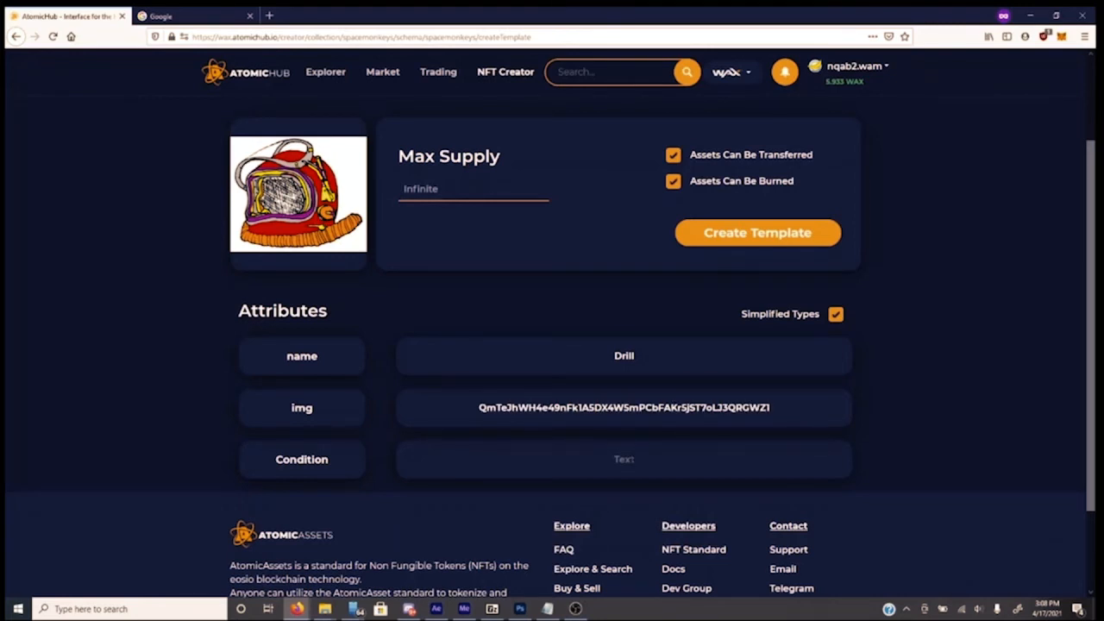
pyautogui.write('Common')
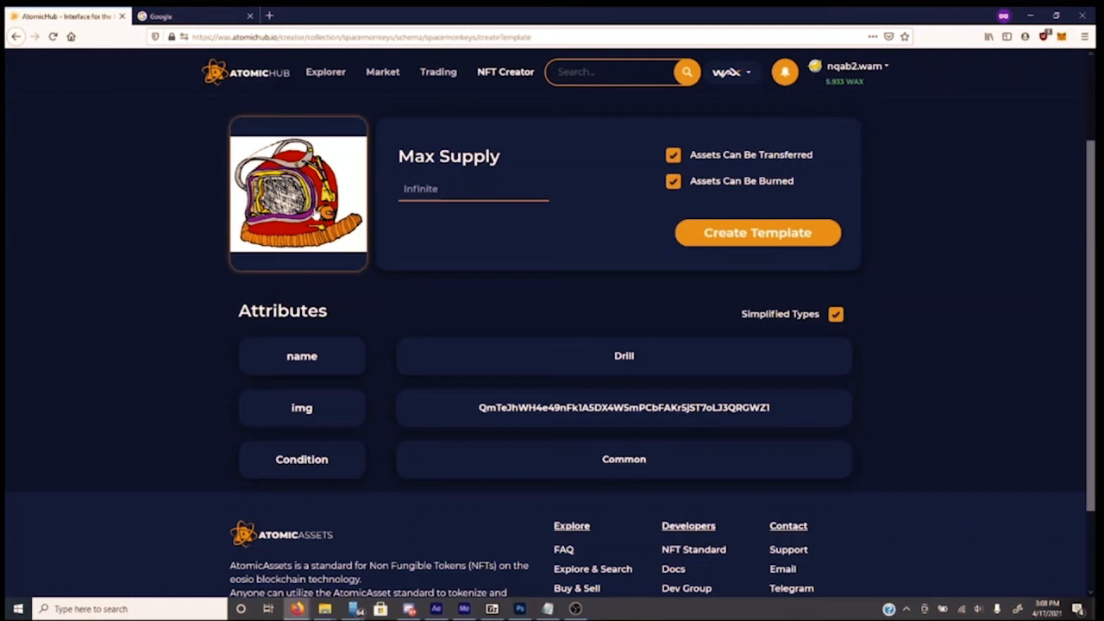
# Search Google for 'picresizer' and open the PicResize website
pyautogui.click(181, 16)
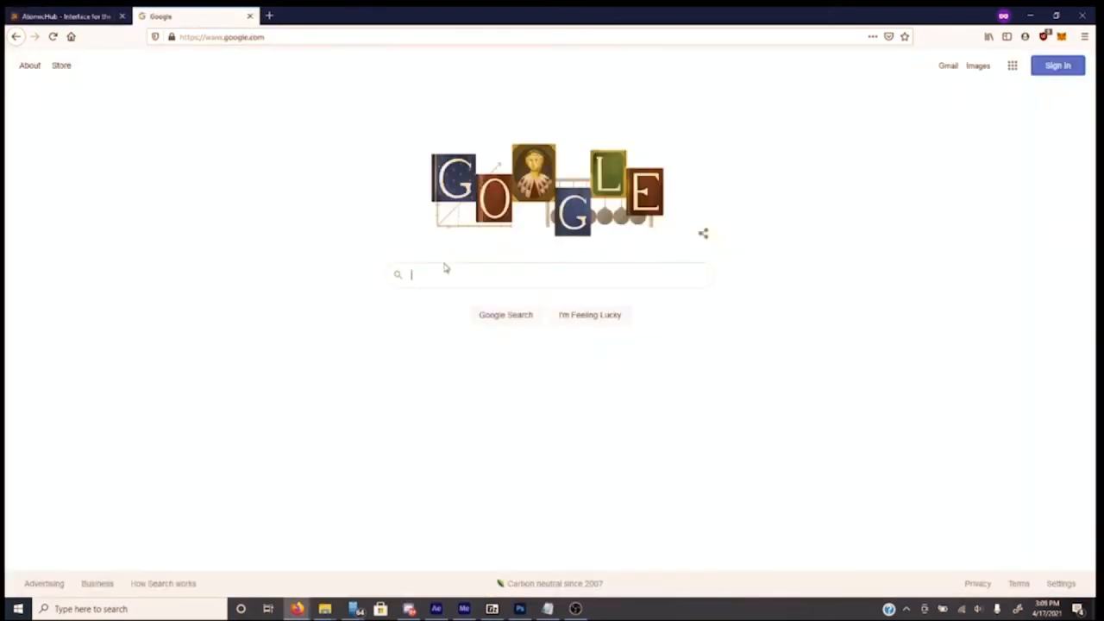
pyautogui.click(463, 278)
pyautogui.write('picri')
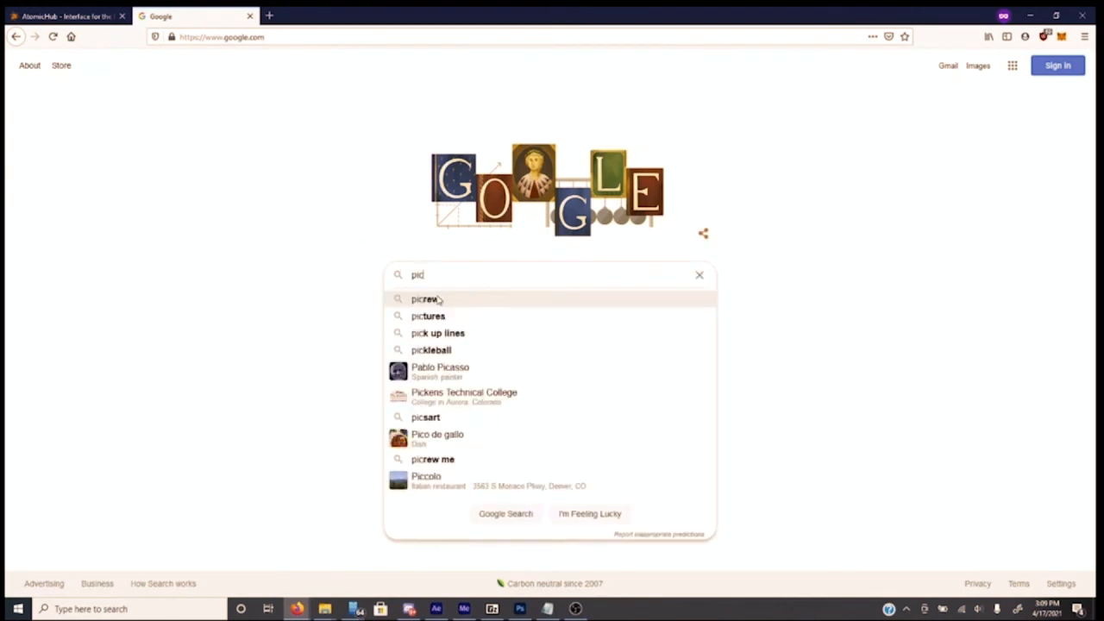
pyautogui.press('BackSpace')
pyautogui.press('BackSpace')
pyautogui.write('resizer')
pyautogui.press('Return')
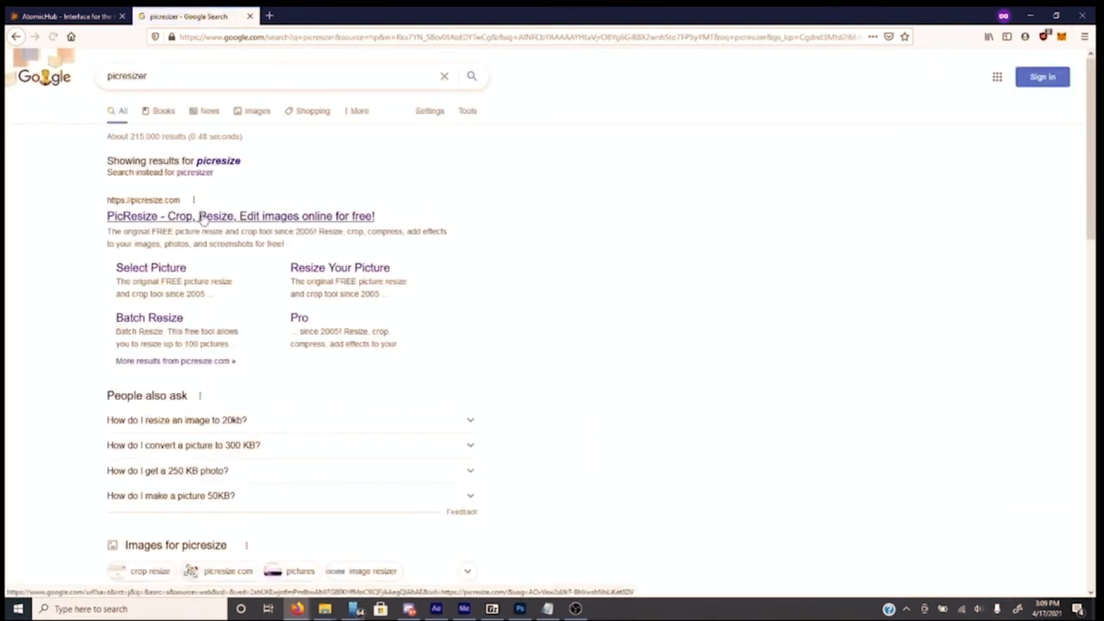
pyautogui.click(202, 216)
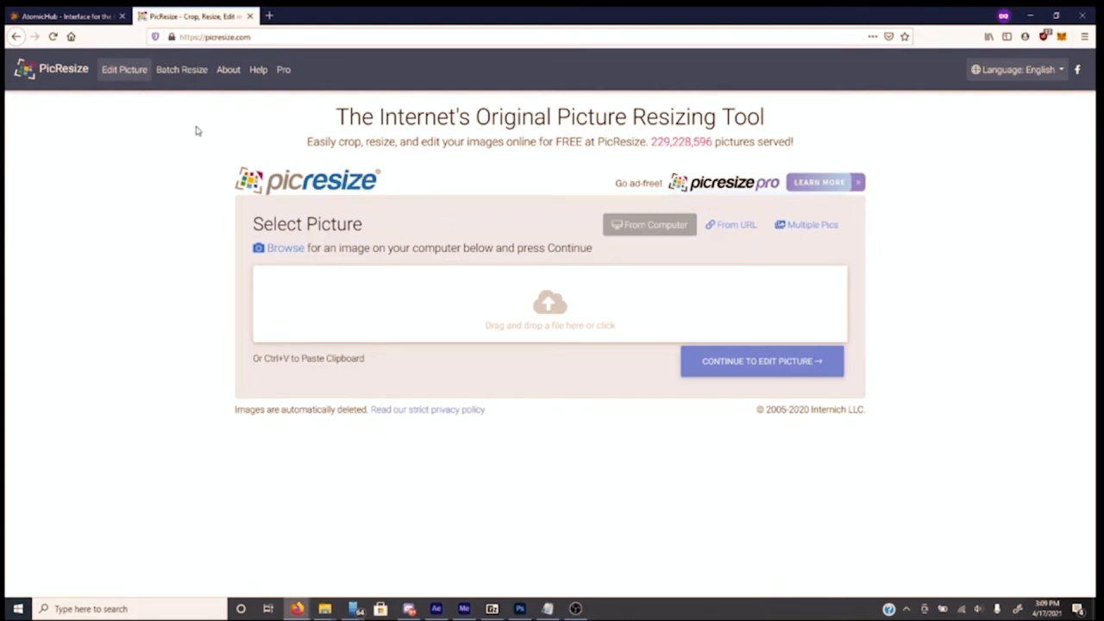
# Return to the AtomicHub tab holding the unfinished Drill template form
pyautogui.click(110, 18)
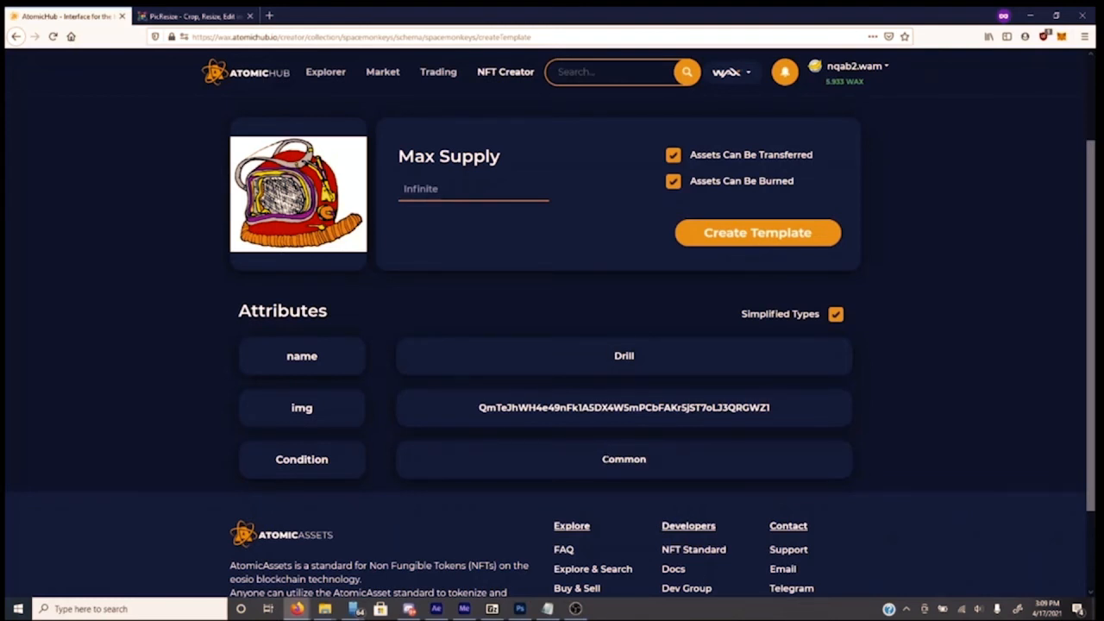
# Enter 80 as the Drill template's max supply, then leave the form unsaved for the spacemonkeys schema page
pyautogui.click(436, 193)
pyautogui.write('800')
pyautogui.scroll(2, 593, 268)
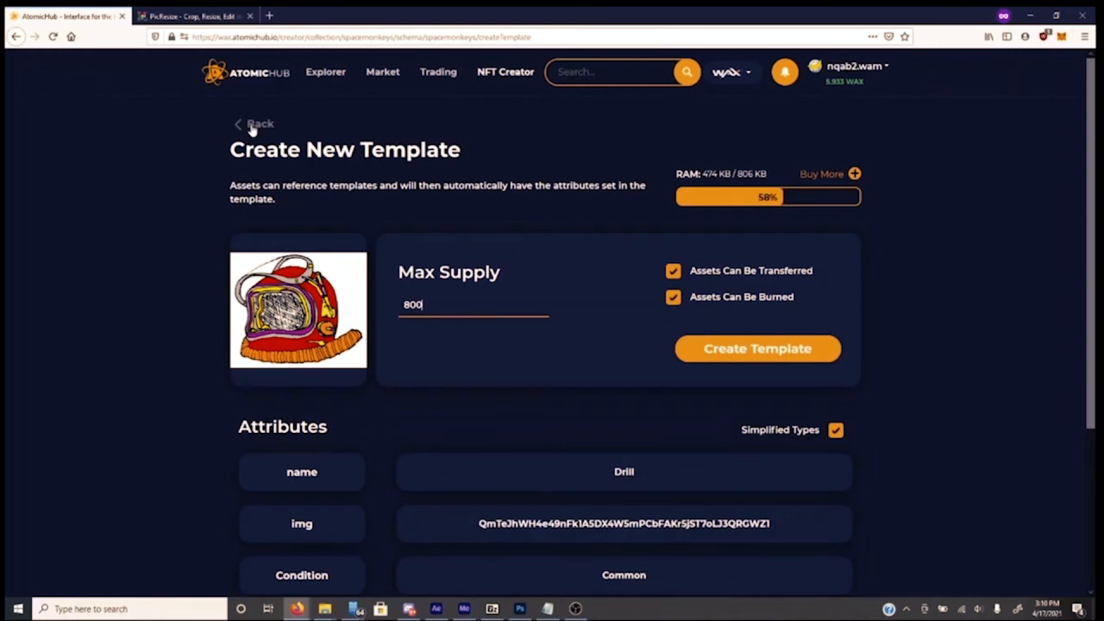
pyautogui.click(254, 125)
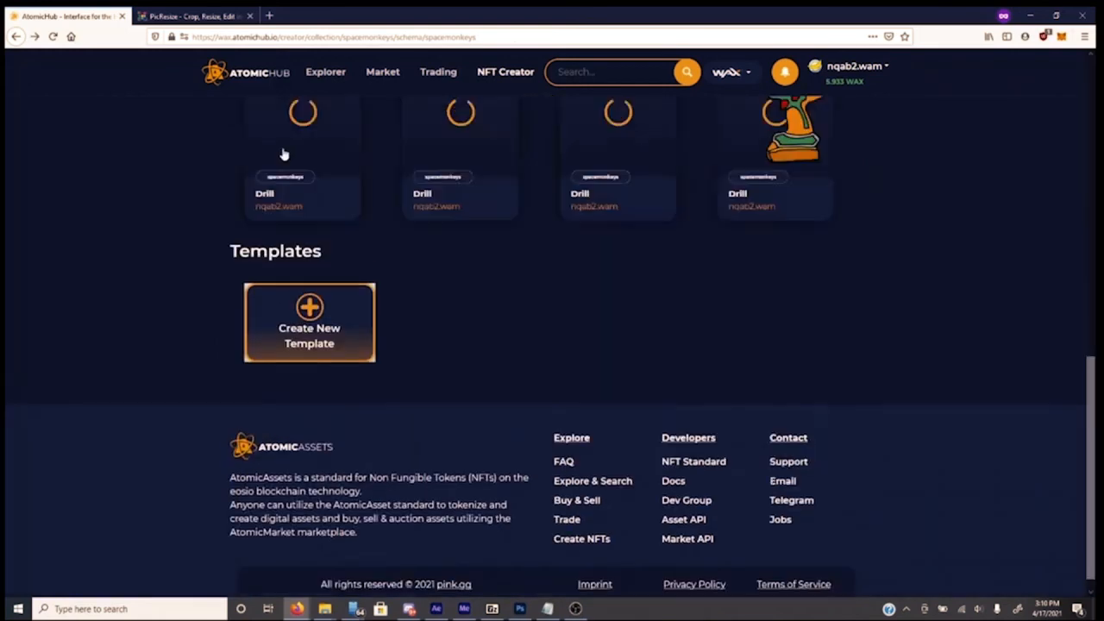
pyautogui.scroll(6, 454, 253)
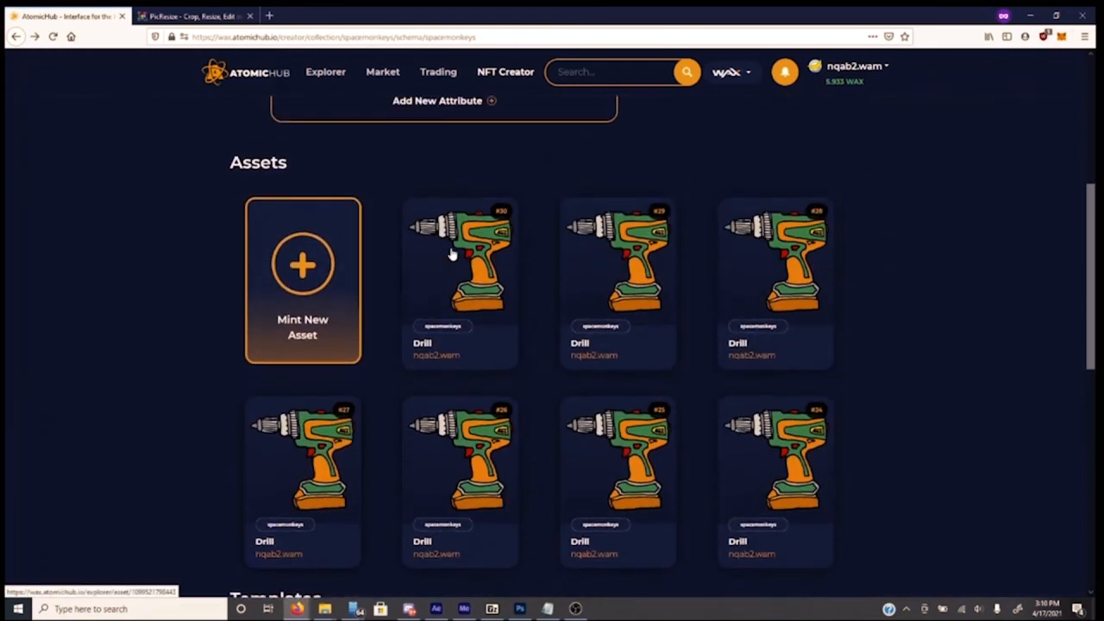
pyautogui.click(506, 74)
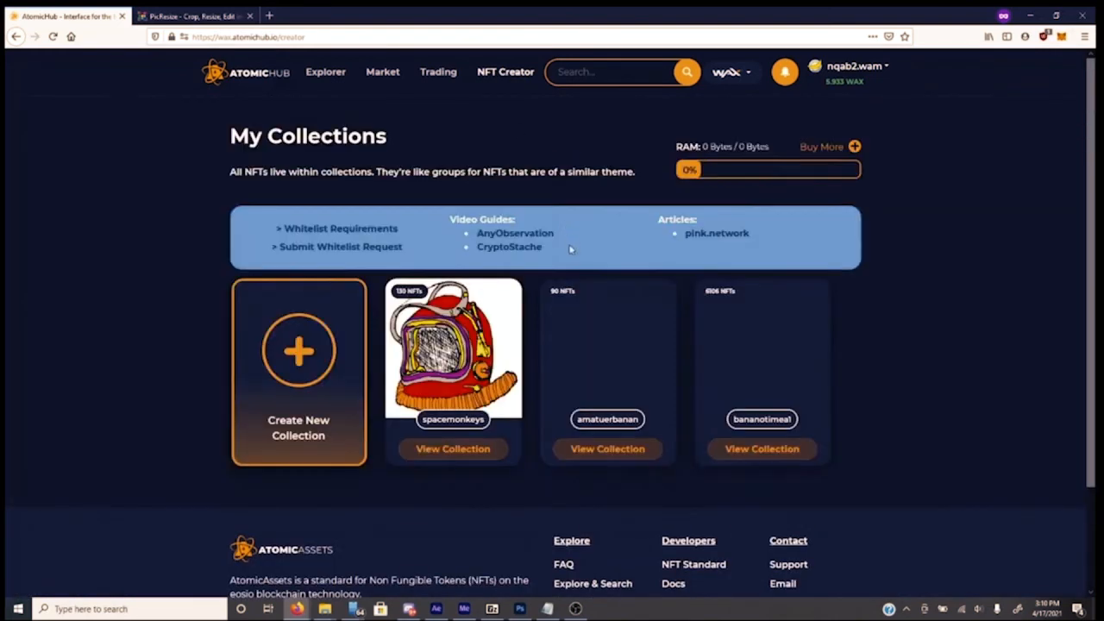
pyautogui.click(483, 454)
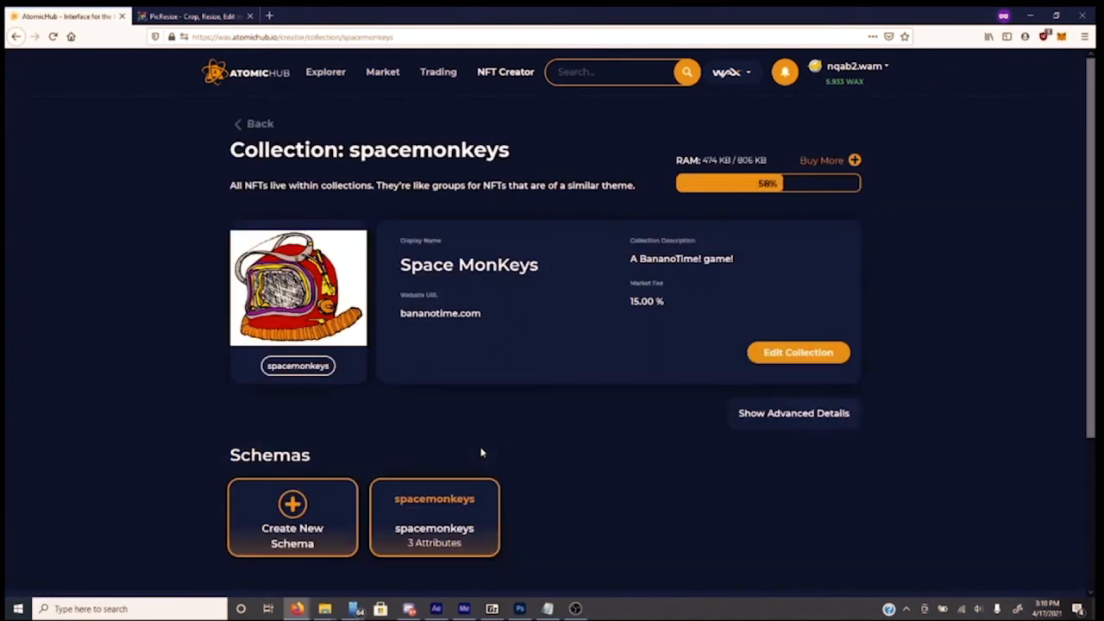
pyautogui.scroll(-2, 465, 422)
pyautogui.click(457, 396)
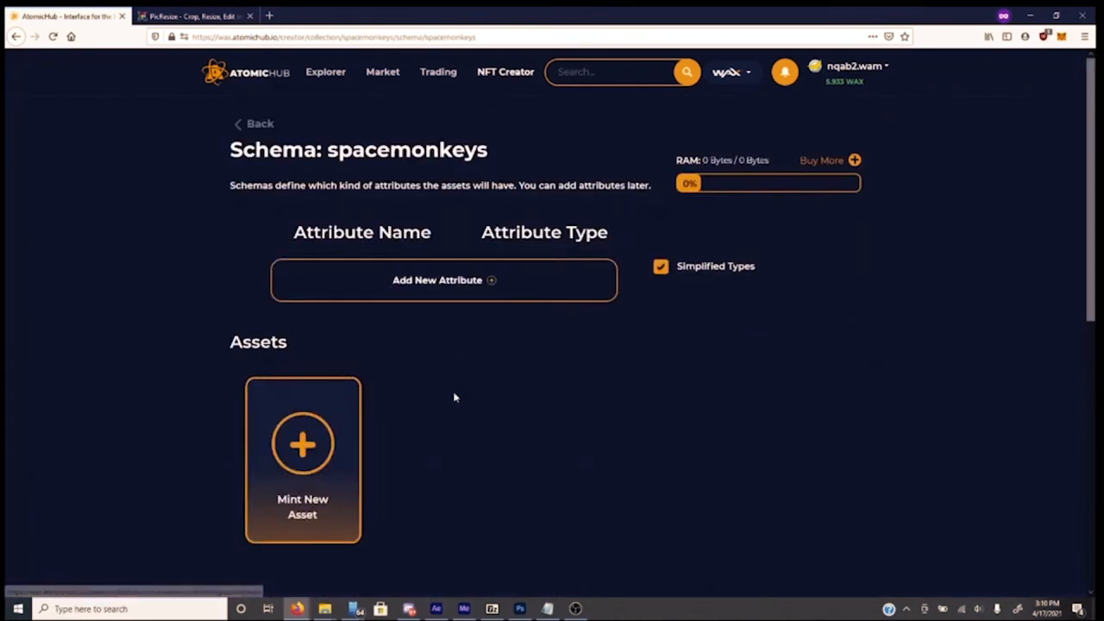
pyautogui.scroll(-3, 452, 392)
pyautogui.scroll(-3, 450, 388)
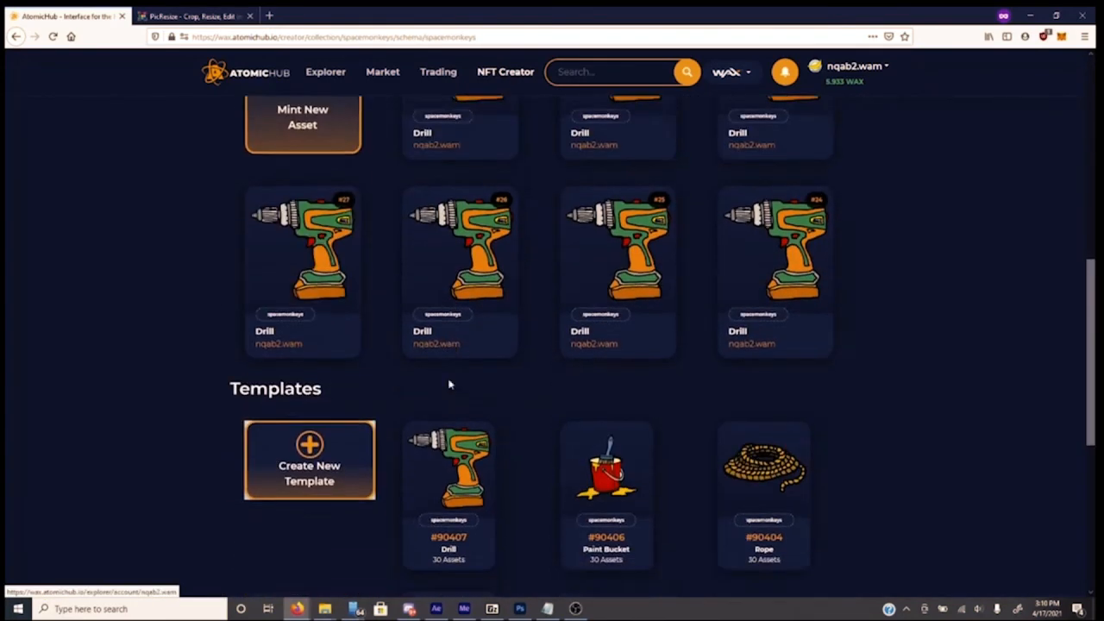
pyautogui.scroll(-3, 449, 385)
pyautogui.scroll(3, 448, 382)
pyautogui.scroll(6, 448, 382)
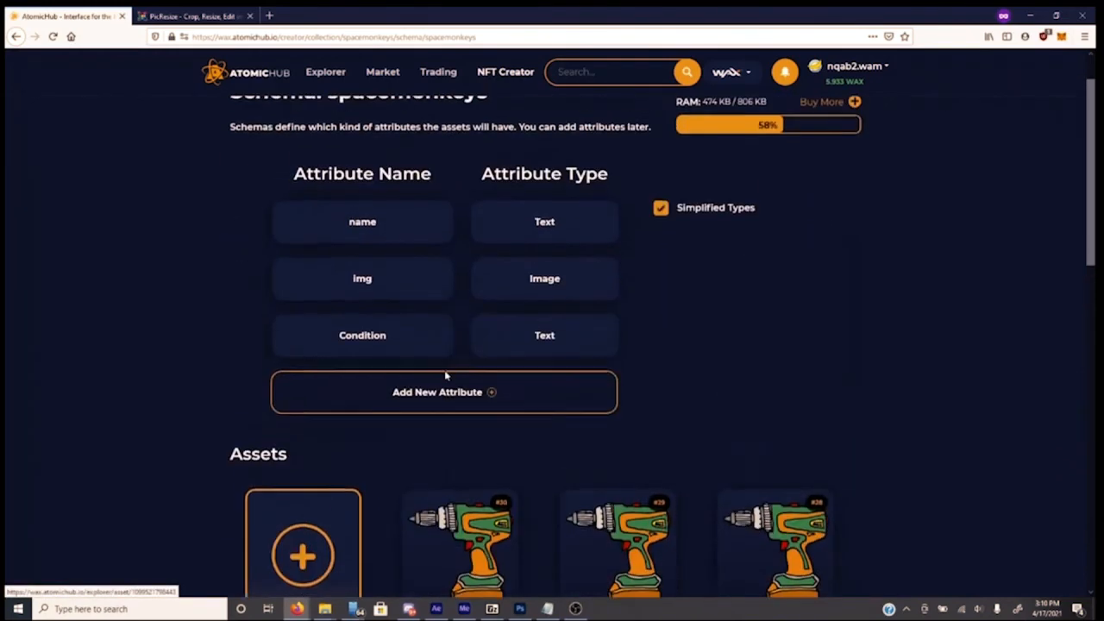
pyautogui.scroll(-3, 424, 350)
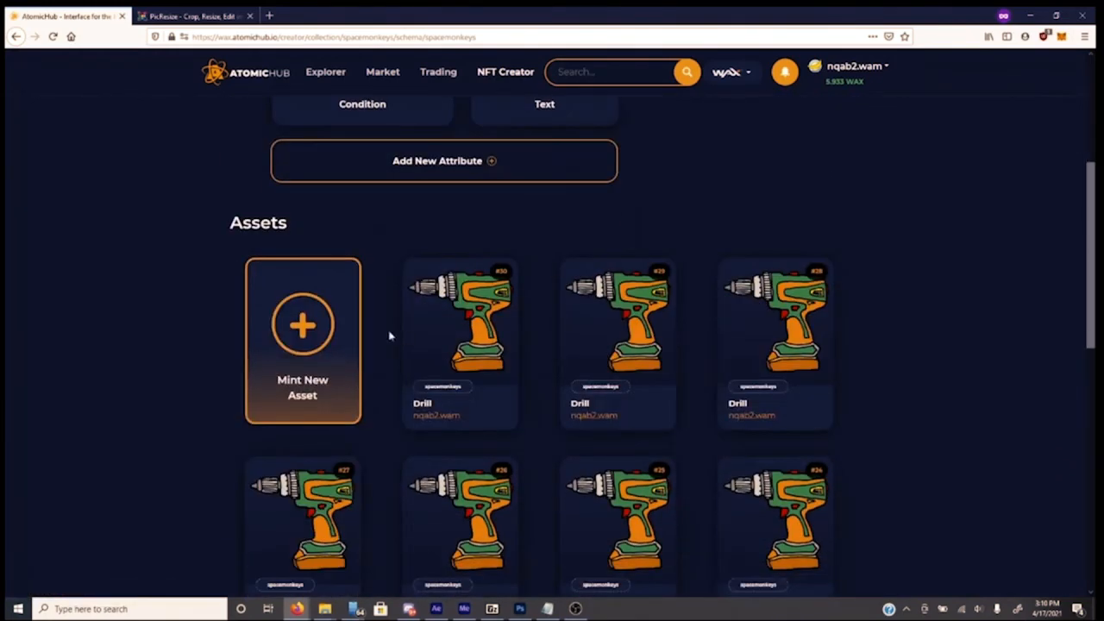
# Open the Mint New Asset form and clear a test entry from the name attribute
pyautogui.click(313, 338)
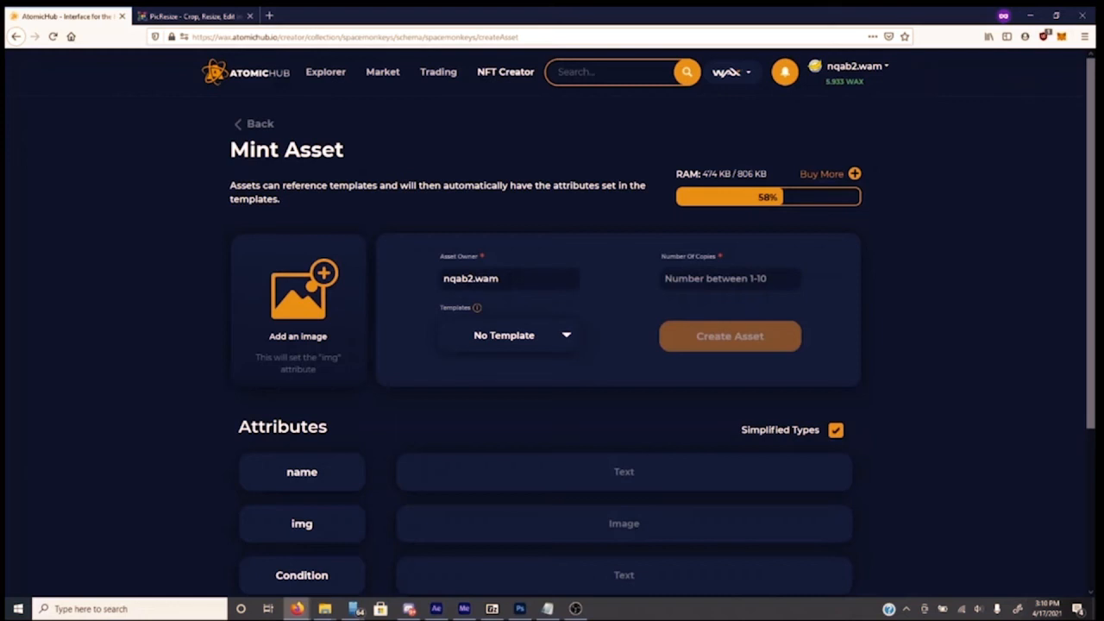
pyautogui.moveTo(499, 279); pyautogui.dragTo(442, 278)
pyautogui.click(519, 280)
pyautogui.write('hfdfgd')
pyautogui.press('BackSpace')
pyautogui.press('BackSpace')
pyautogui.press('BackSpace')
pyautogui.press('BackSpace')
pyautogui.press('BackSpace')
pyautogui.press('BackSpace')
# Base the asset on the #90407 Drill template, enter 1 copy, and bring up the mint summary
pyautogui.click(566, 336)
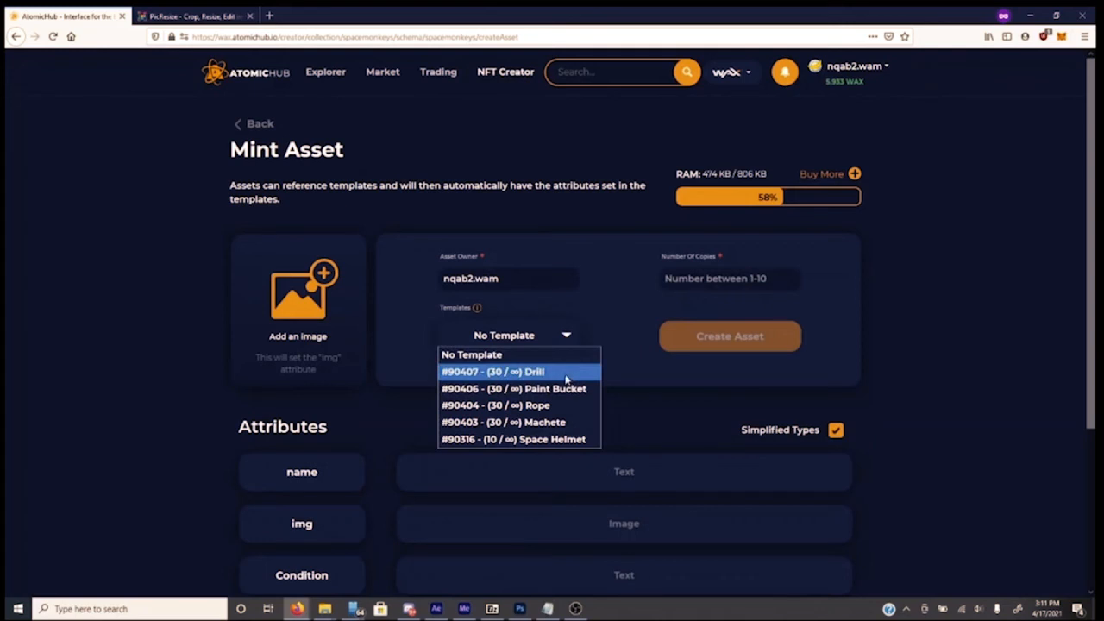
pyautogui.click(567, 377)
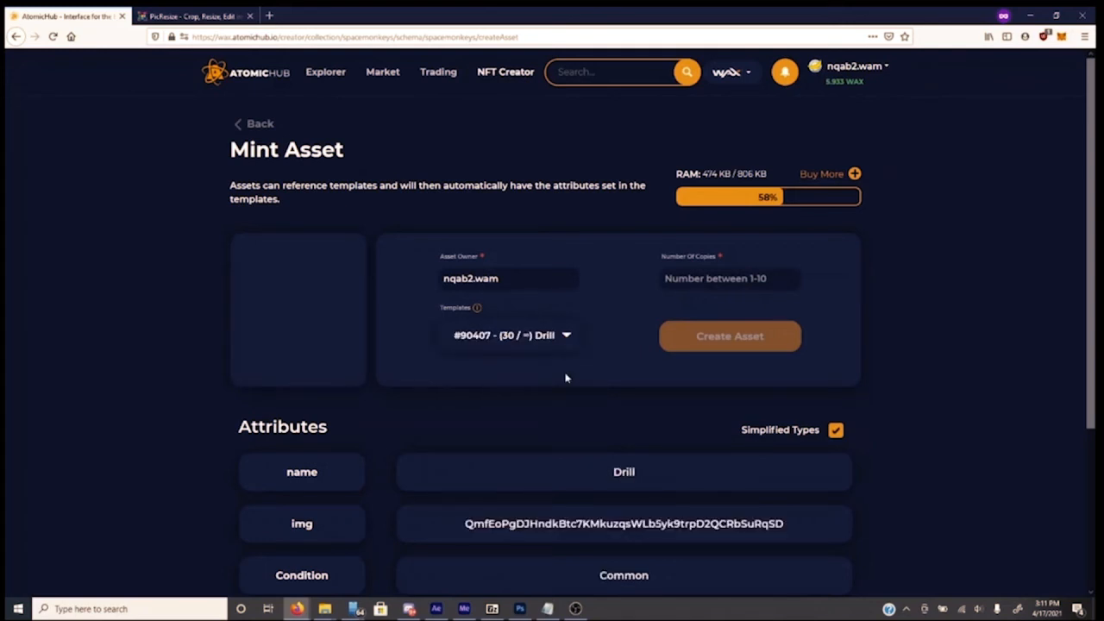
pyautogui.scroll(-3, 466, 394)
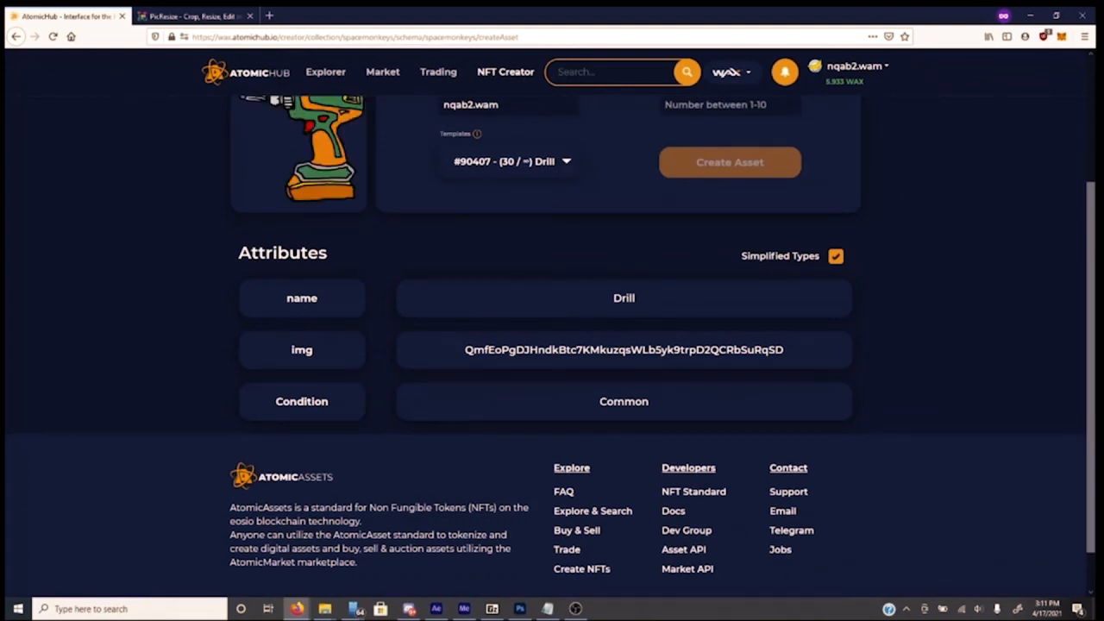
pyautogui.scroll(3, 456, 296)
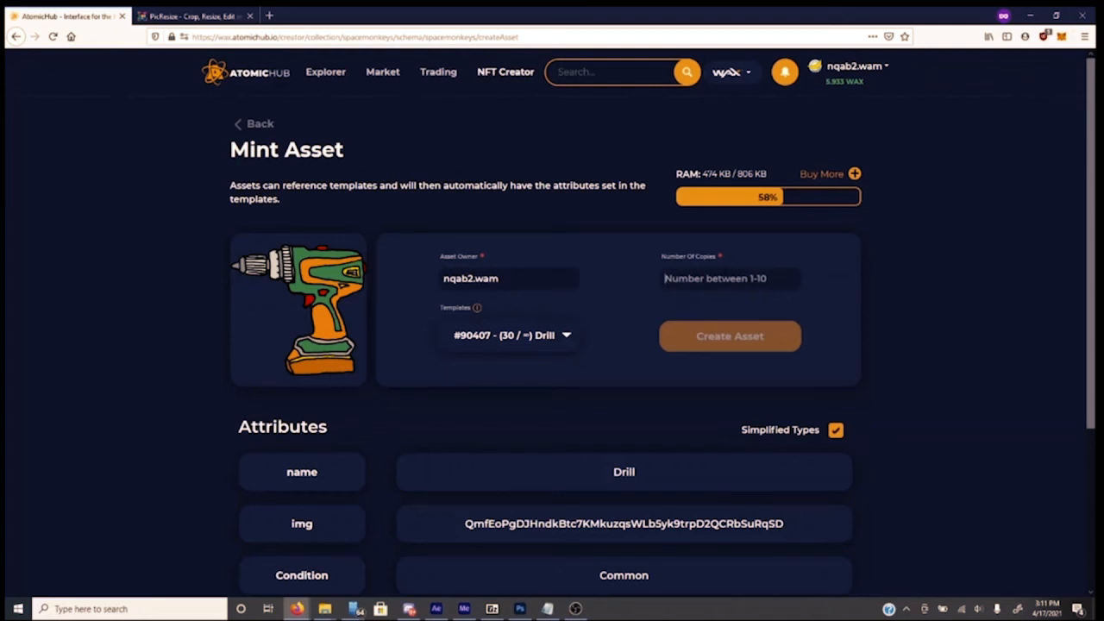
pyautogui.write('10')
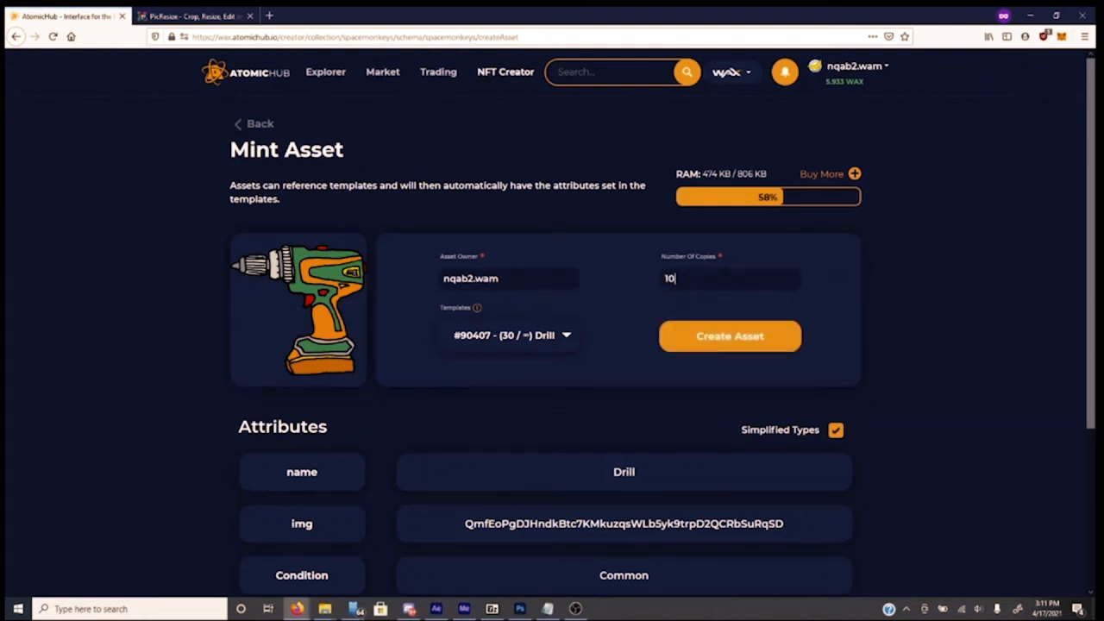
pyautogui.click(730, 342)
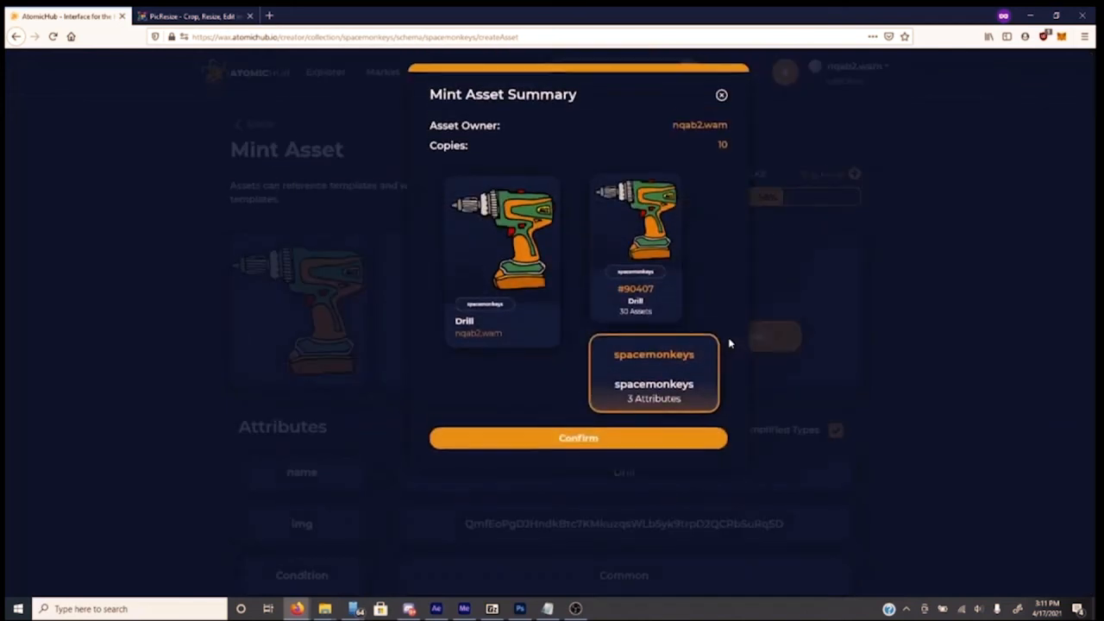
# Close the mint summary, change the number of copies to 10, and regenerate the summary
pyautogui.click(722, 97)
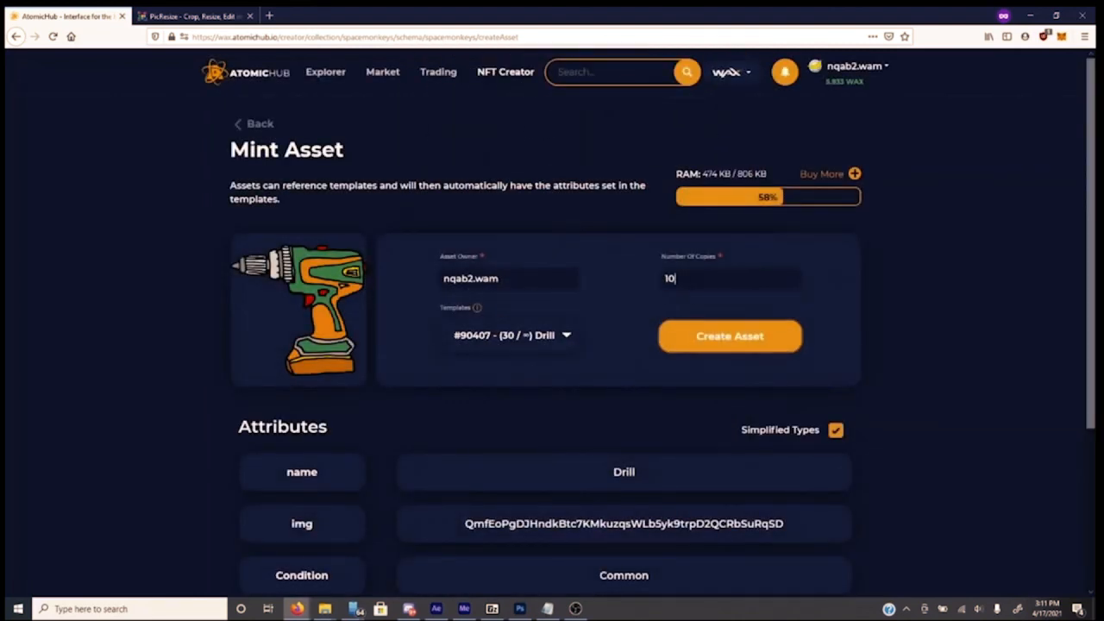
pyautogui.moveTo(679, 279); pyautogui.dragTo(645, 285)
pyautogui.press('BackSpace')
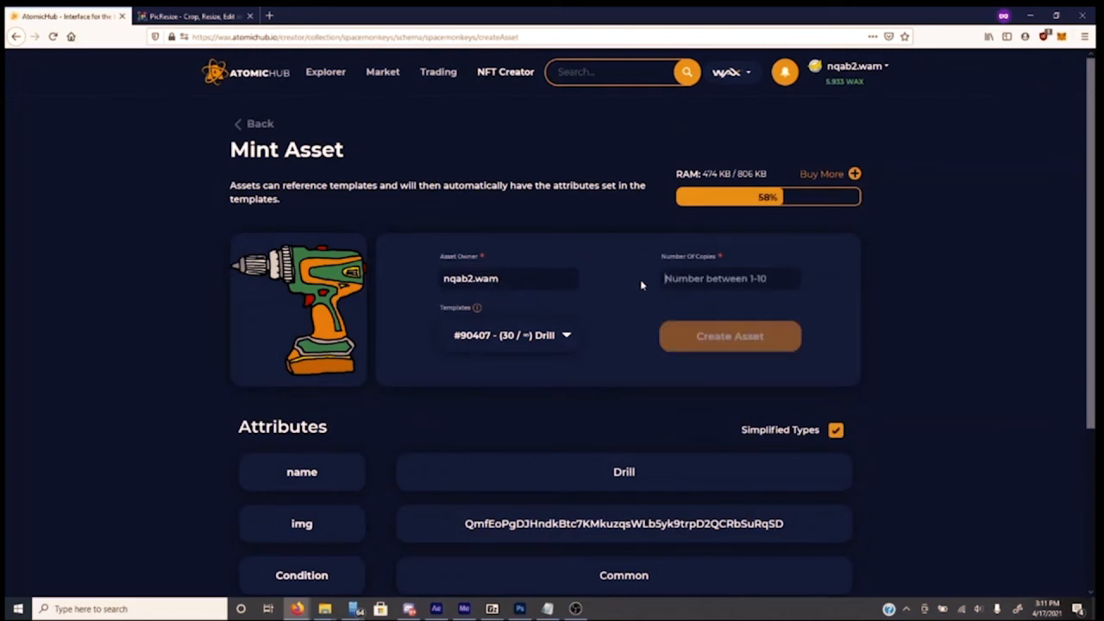
pyautogui.write('10')
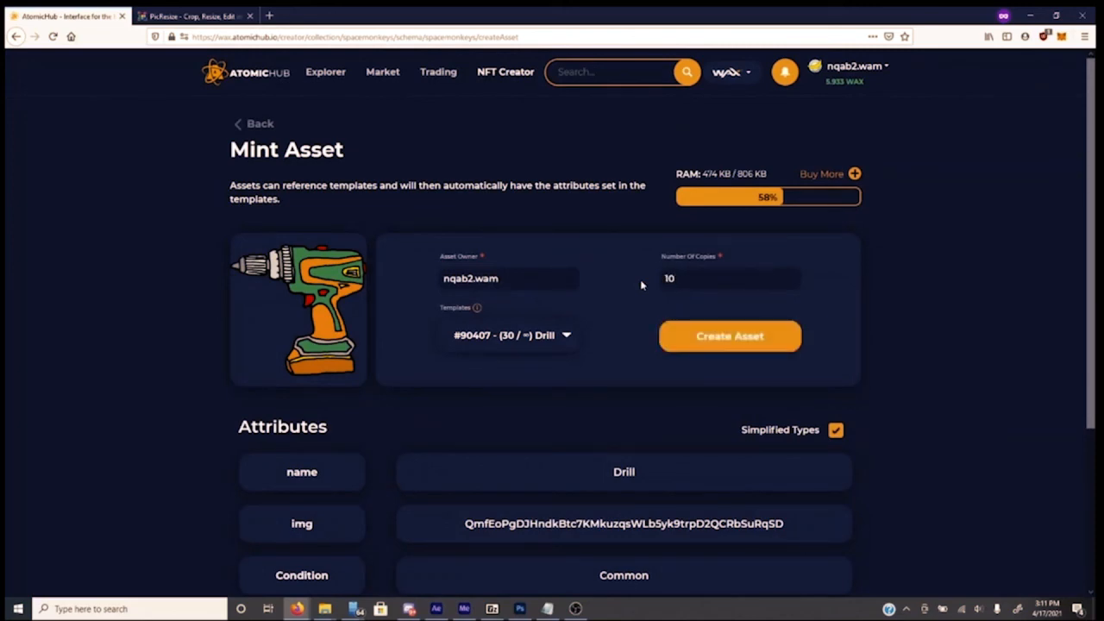
pyautogui.click(693, 340)
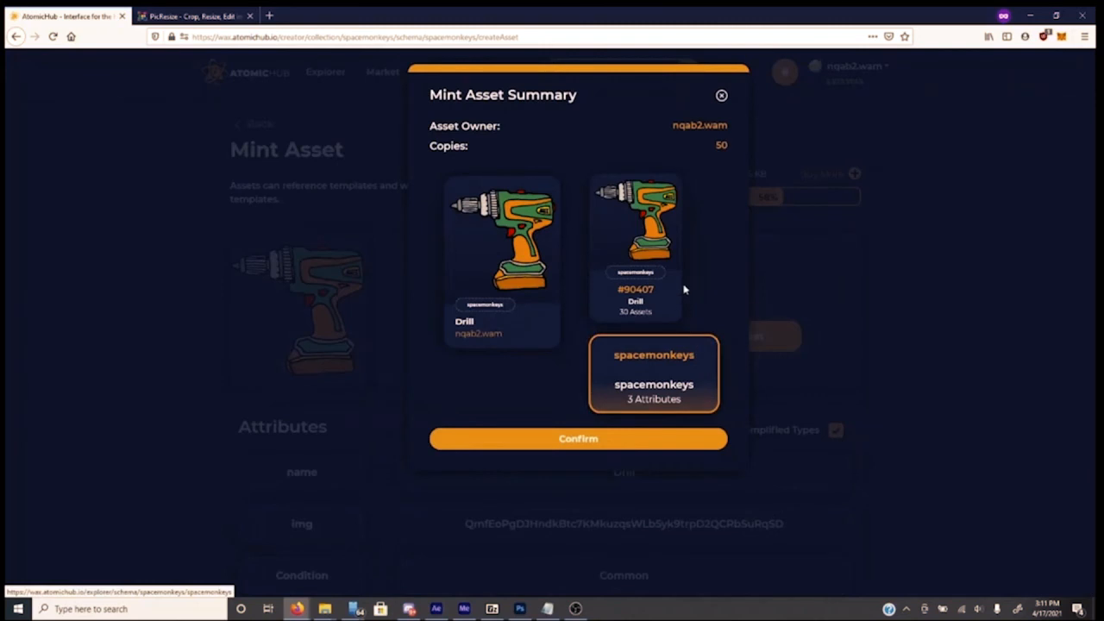
# Close the 10-copy summary unconfirmed, clear the copies field, and return to the schema page
pyautogui.doubleClick(722, 145)
pyautogui.click(722, 98)
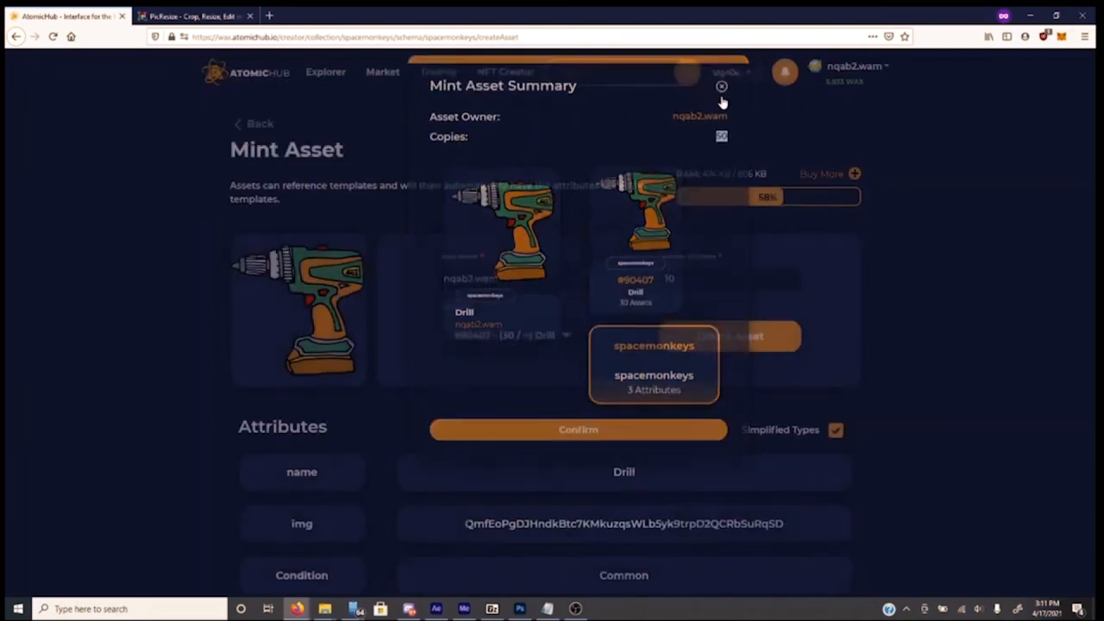
pyautogui.click(704, 342)
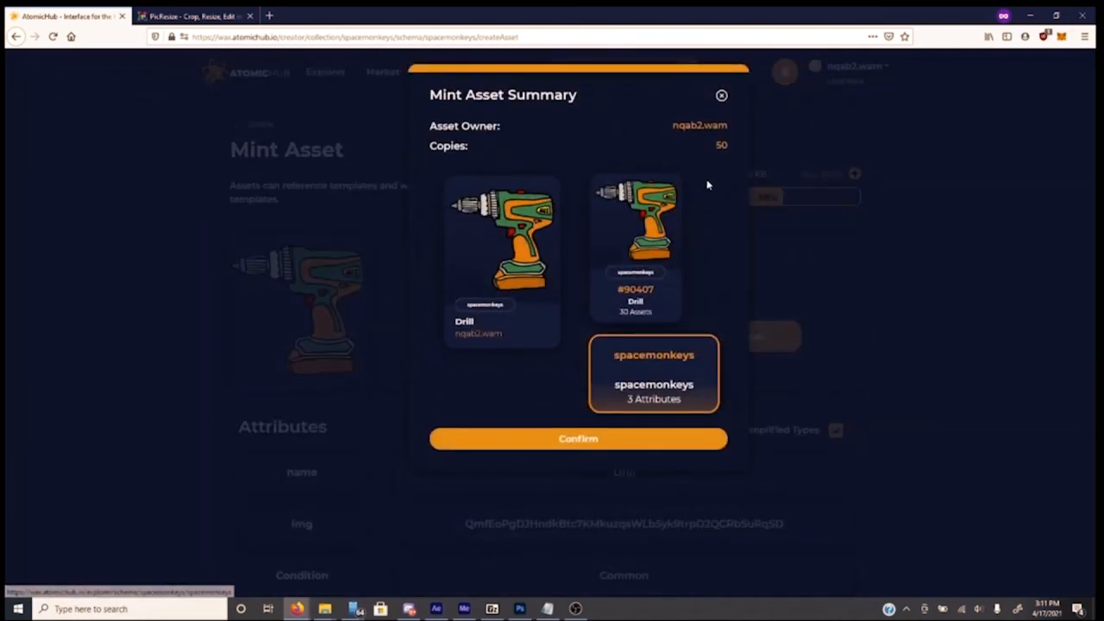
pyautogui.doubleClick(721, 145)
pyautogui.click(722, 146)
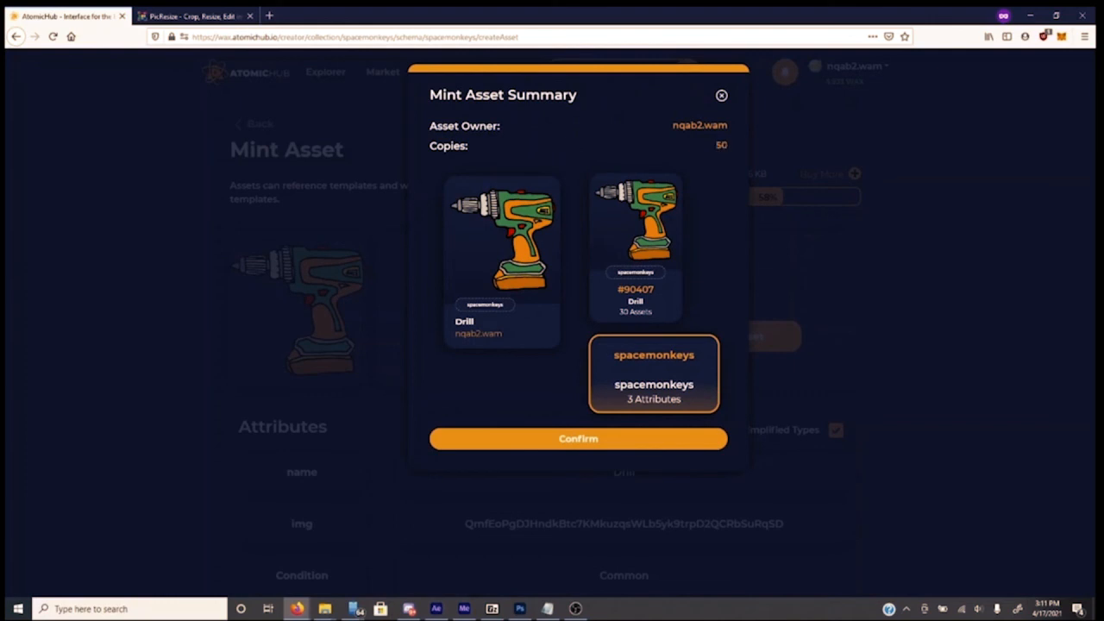
pyautogui.click(722, 96)
pyautogui.doubleClick(670, 278)
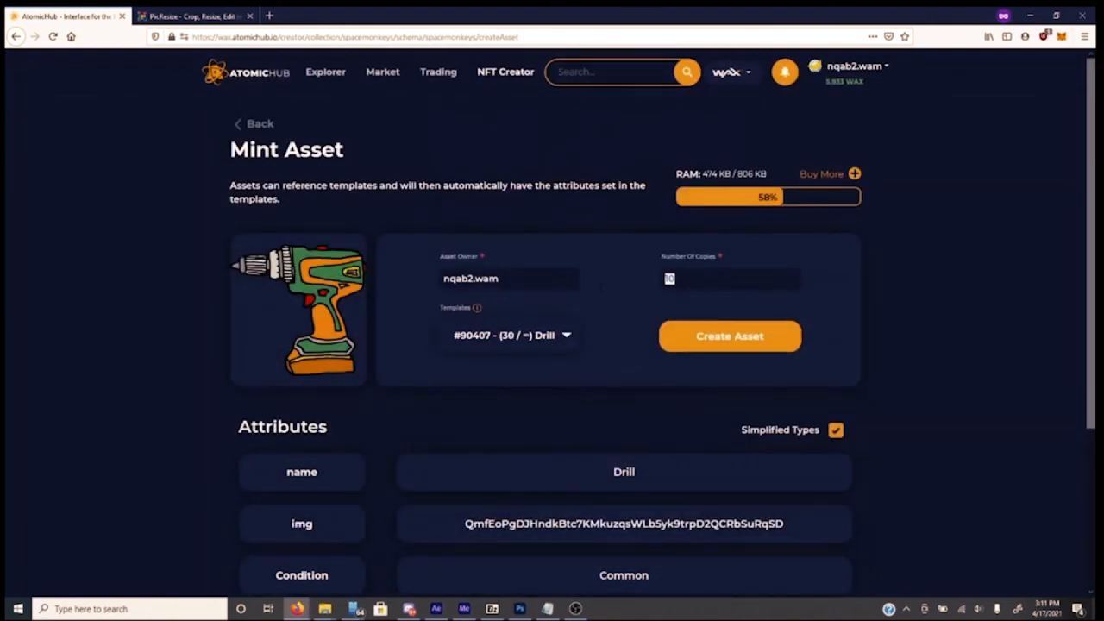
pyautogui.press('BackSpace')
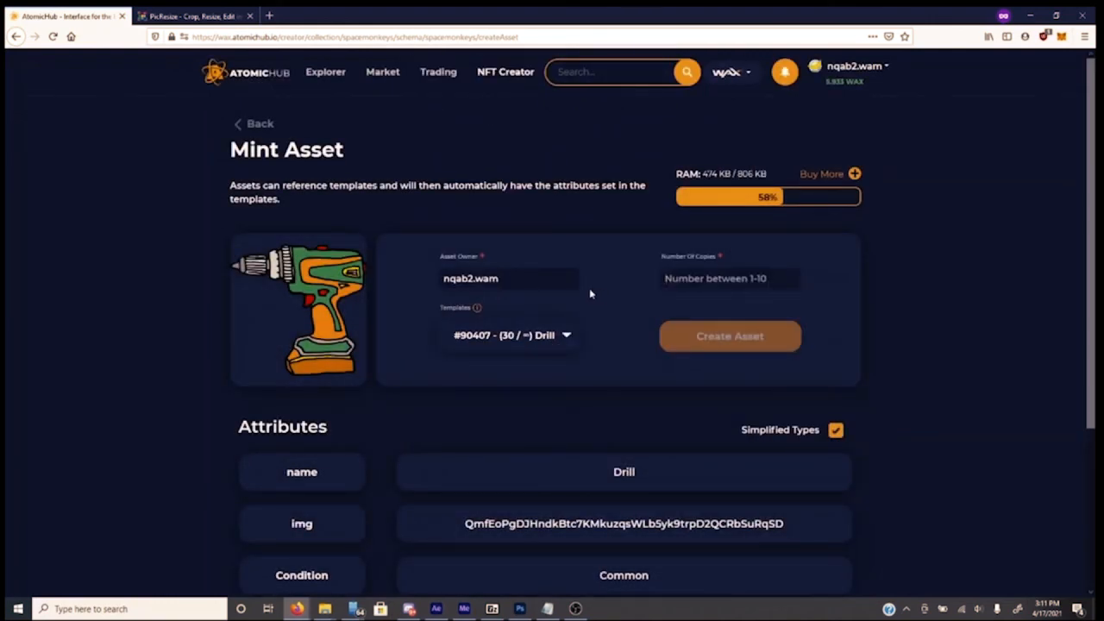
pyautogui.click(257, 125)
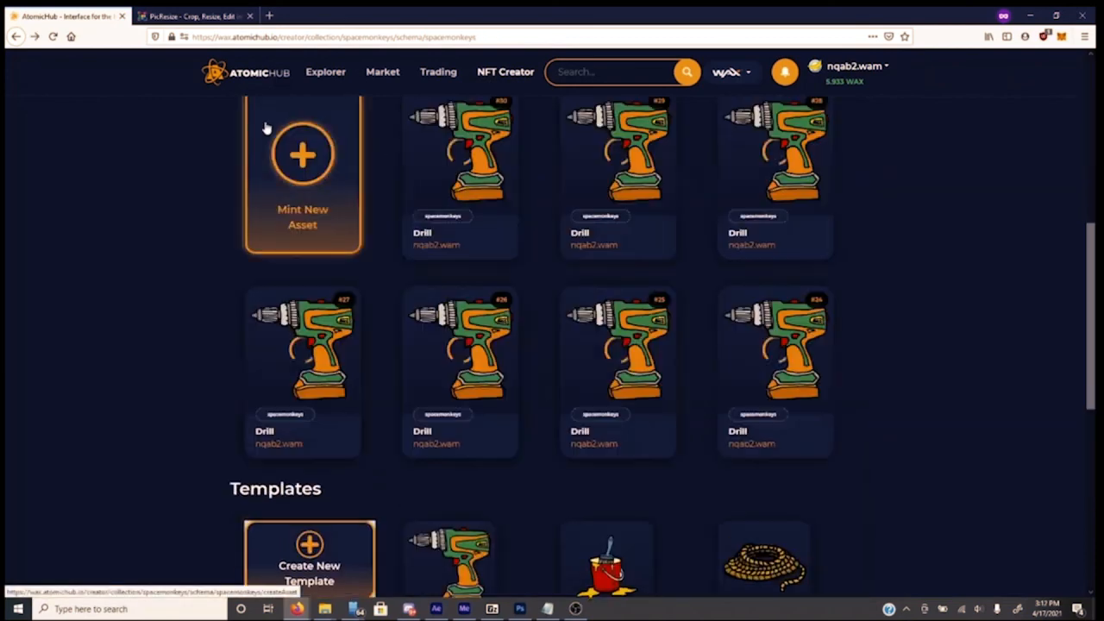
# Open the Trading page and browse the inventory of 964 NFTs worth about 730 WAX
pyautogui.click(439, 74)
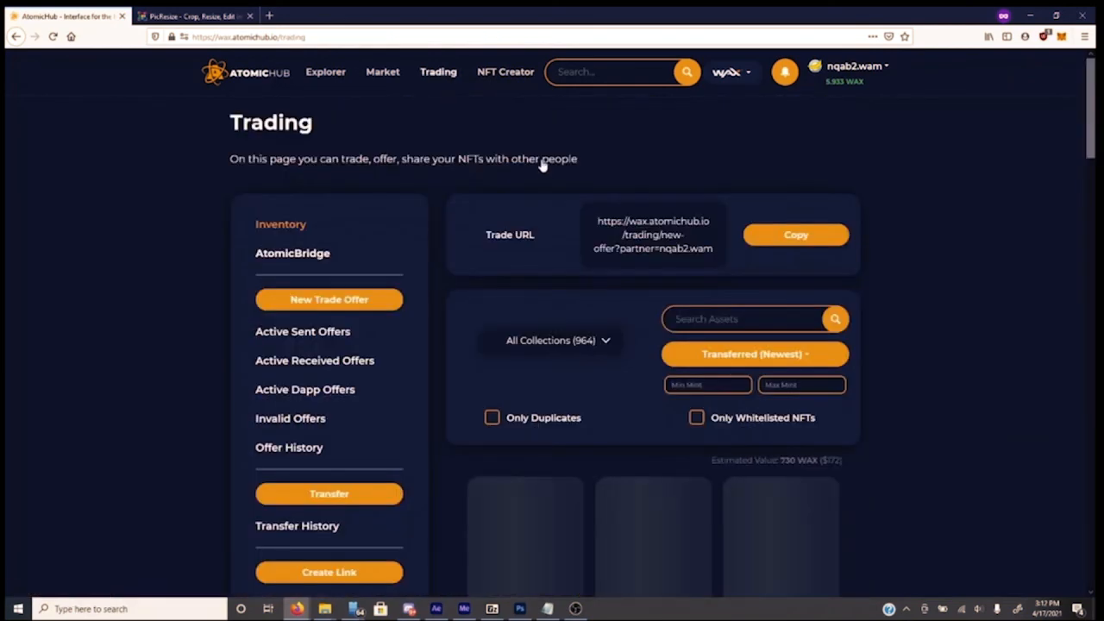
pyautogui.scroll(-2, 925, 300)
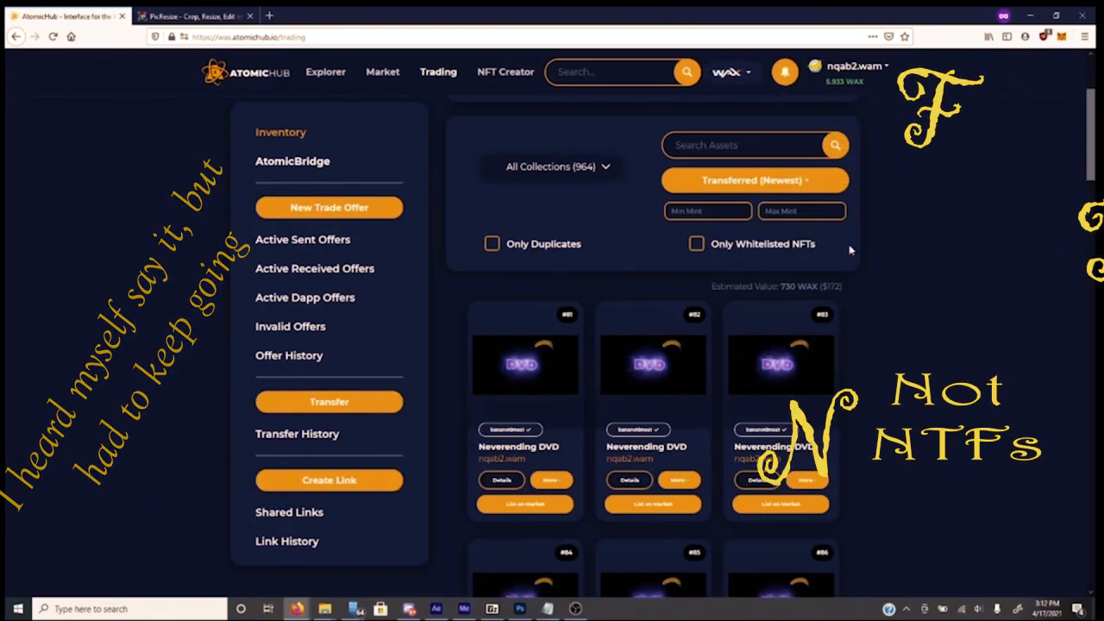
pyautogui.scroll(3, 897, 295)
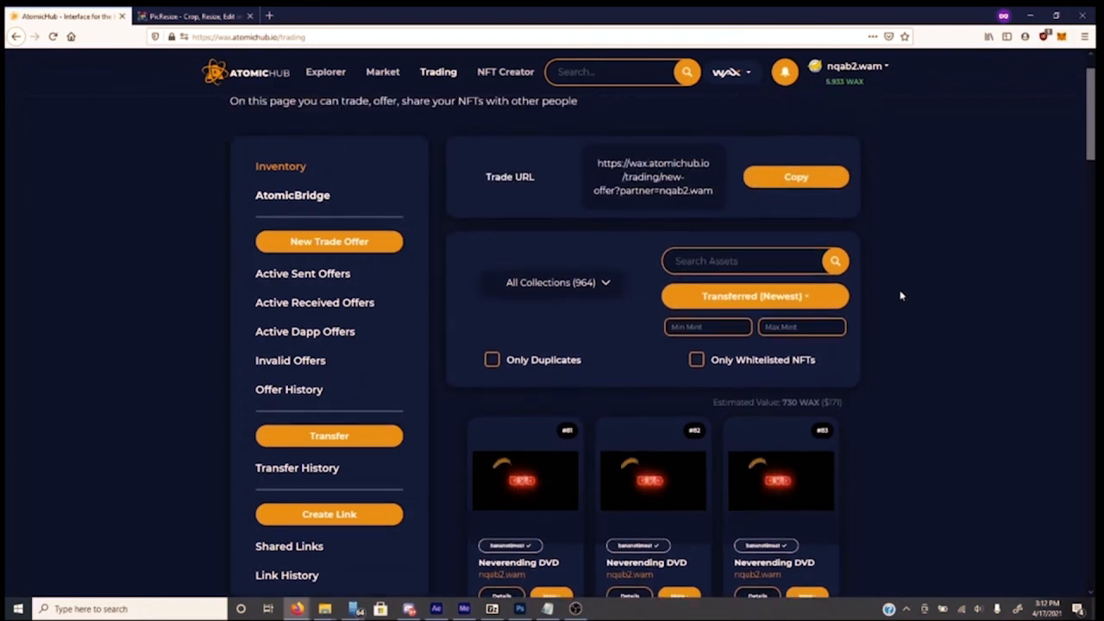
pyautogui.scroll(-3, 900, 296)
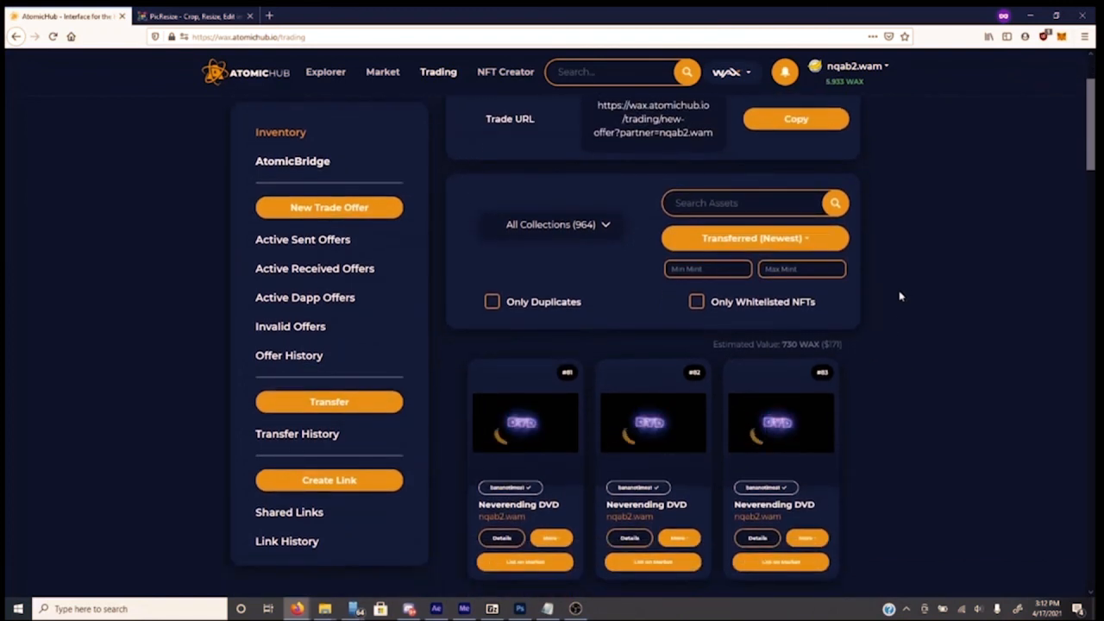
pyautogui.scroll(2, 900, 296)
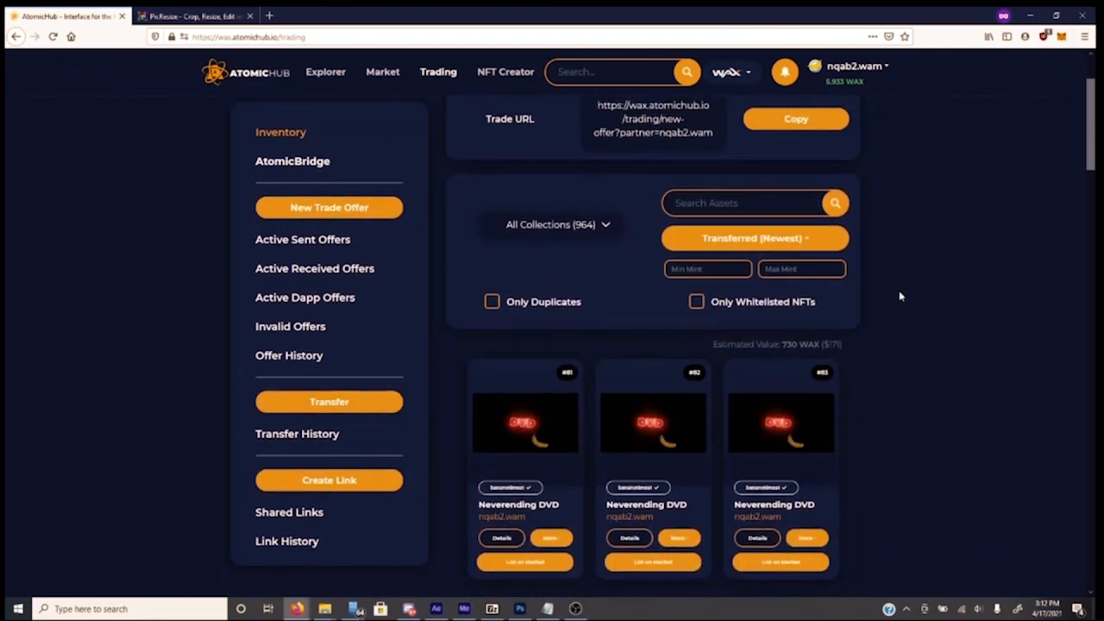
pyautogui.scroll(3, 861, 300)
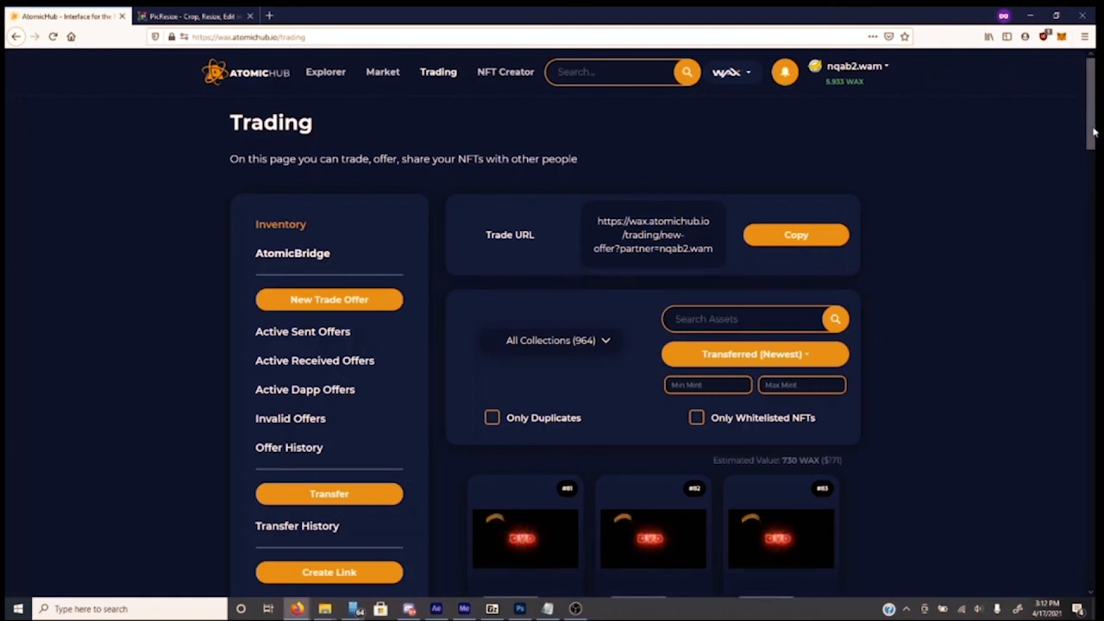
pyautogui.moveTo(1094, 132)
pyautogui.mouseDown()
pyautogui.moveTo(1089, 159)
pyautogui.moveTo(1088, 132)
pyautogui.mouseUp()
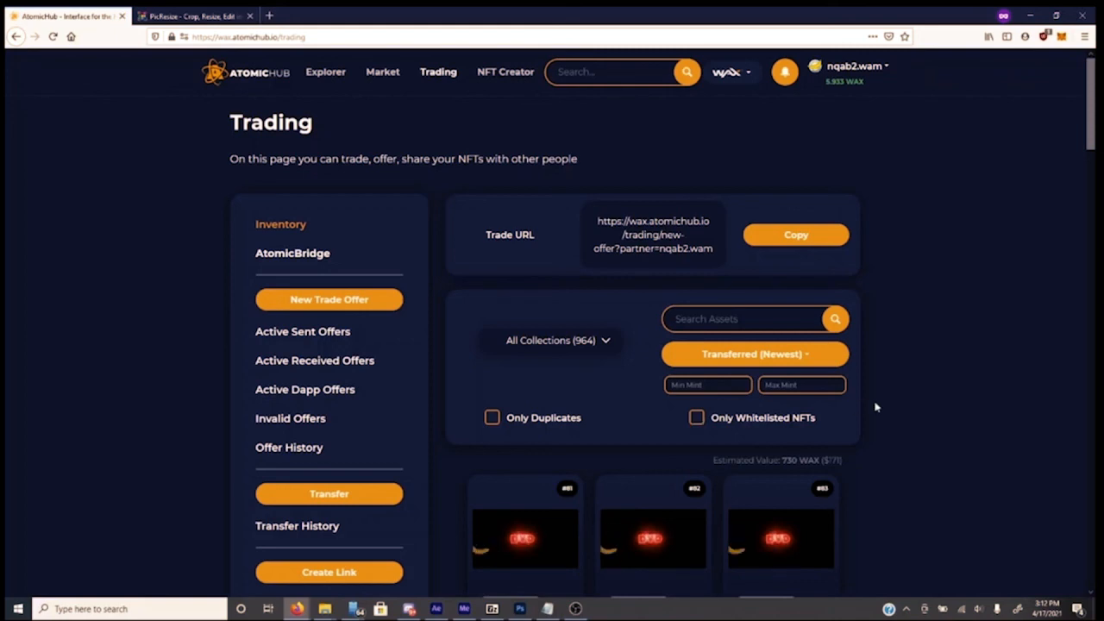
pyautogui.scroll(-1, 889, 345)
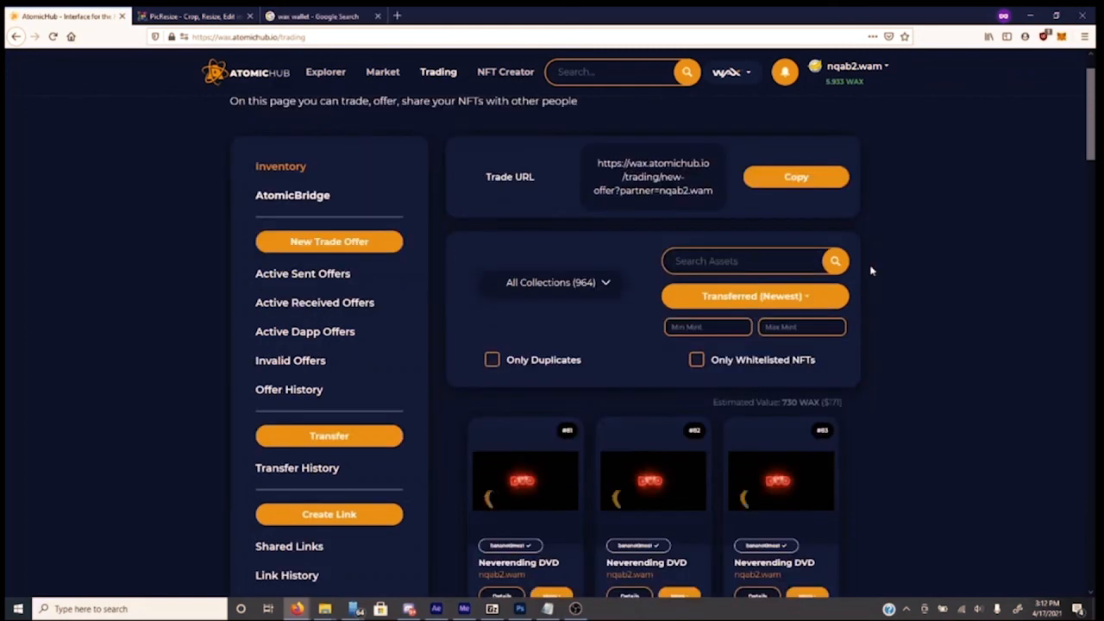
# Open WAX Cloud Wallet's NFT inventory and filter it to the Space MonKeys collection
pyautogui.click(319, 16)
pyautogui.click(129, 174)
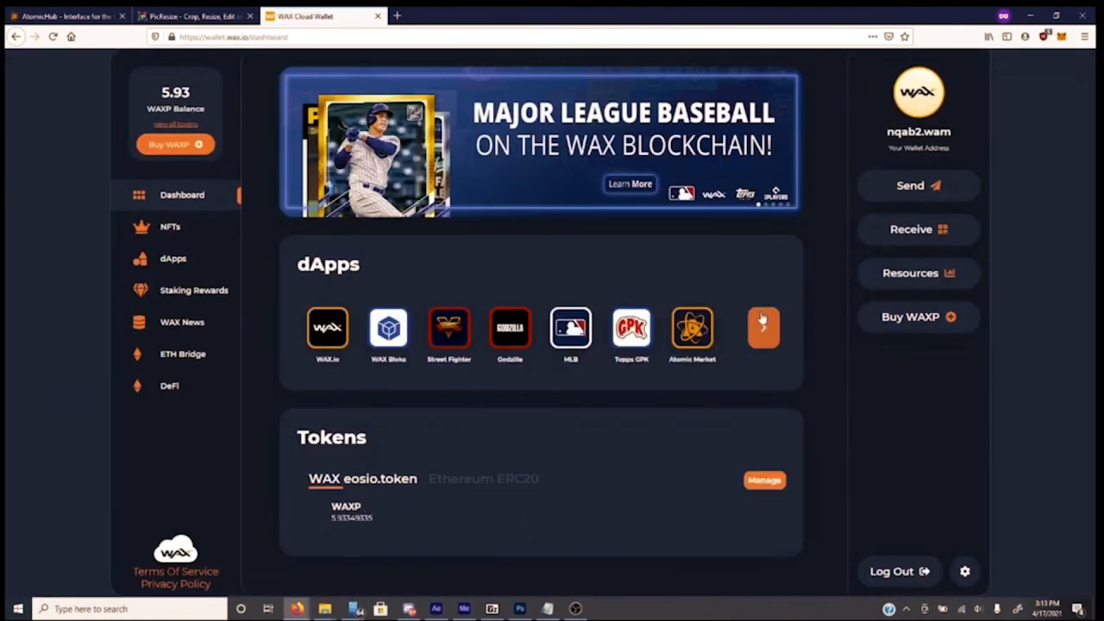
pyautogui.click(172, 226)
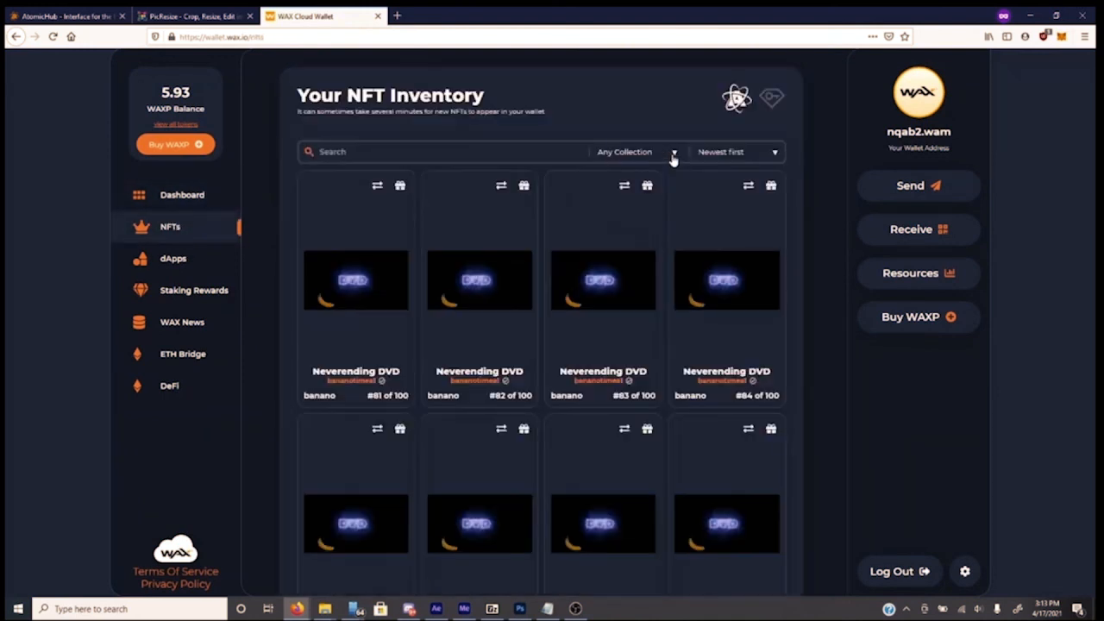
pyautogui.click(673, 152)
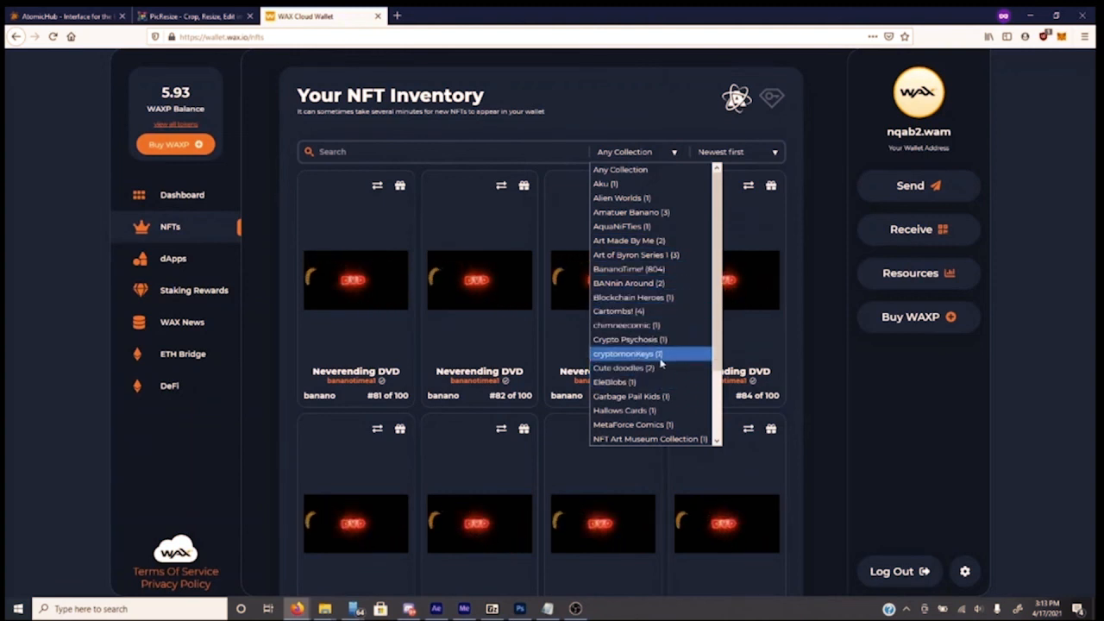
pyautogui.scroll(-2, 666, 376)
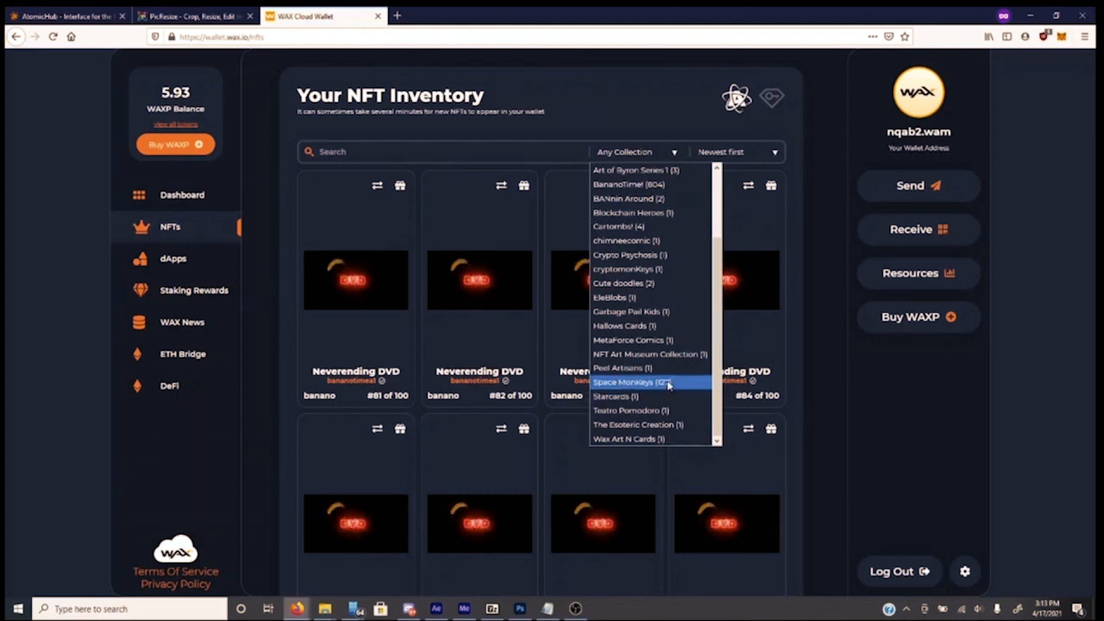
pyautogui.click(669, 388)
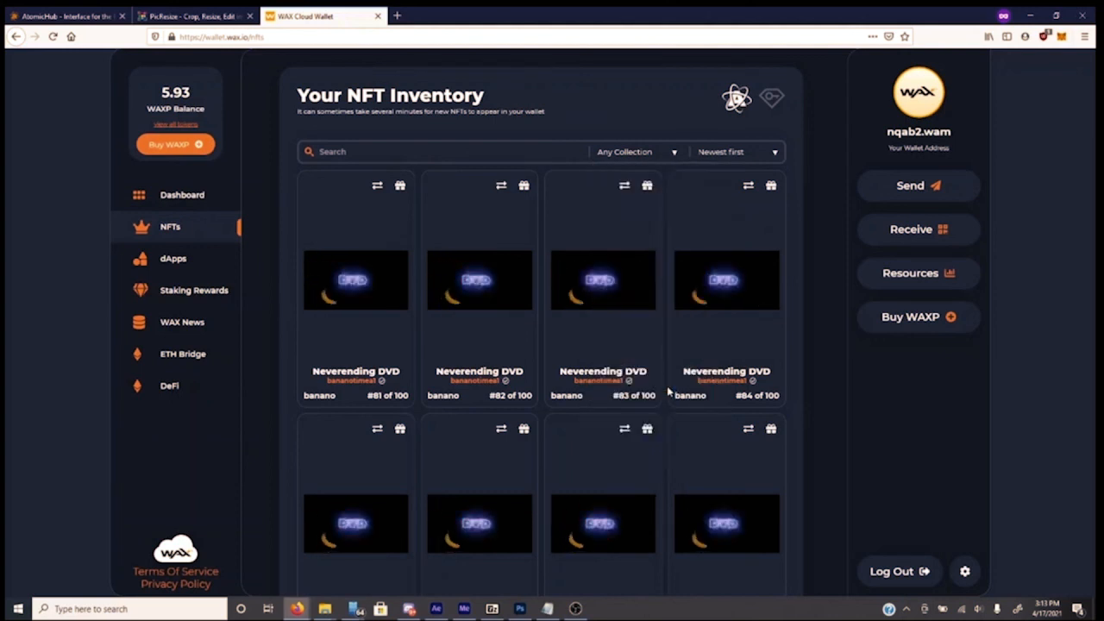